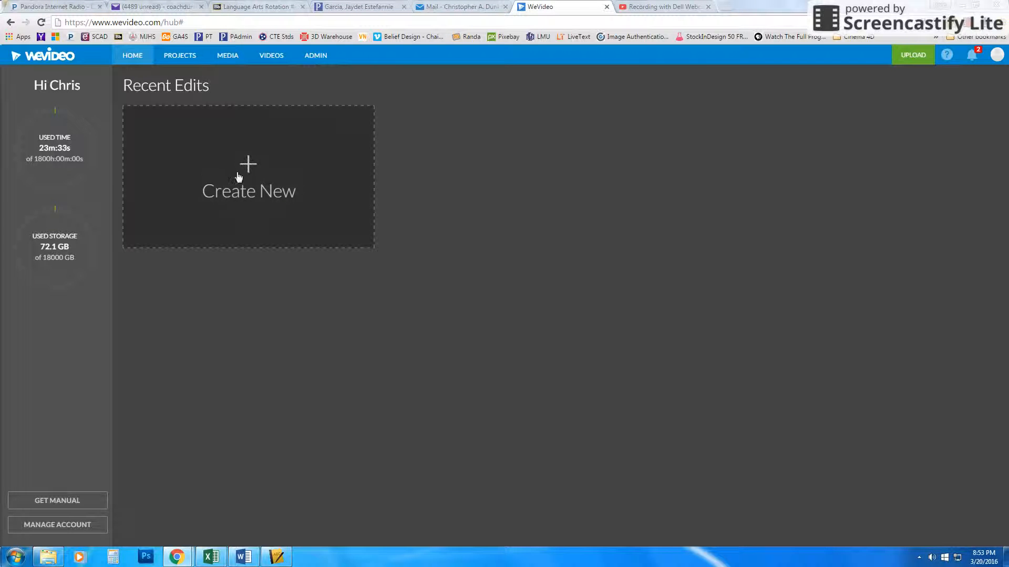
Set up a new Personal project titled "Maryville Matters Practice", leaving its description empty
click(183, 61)
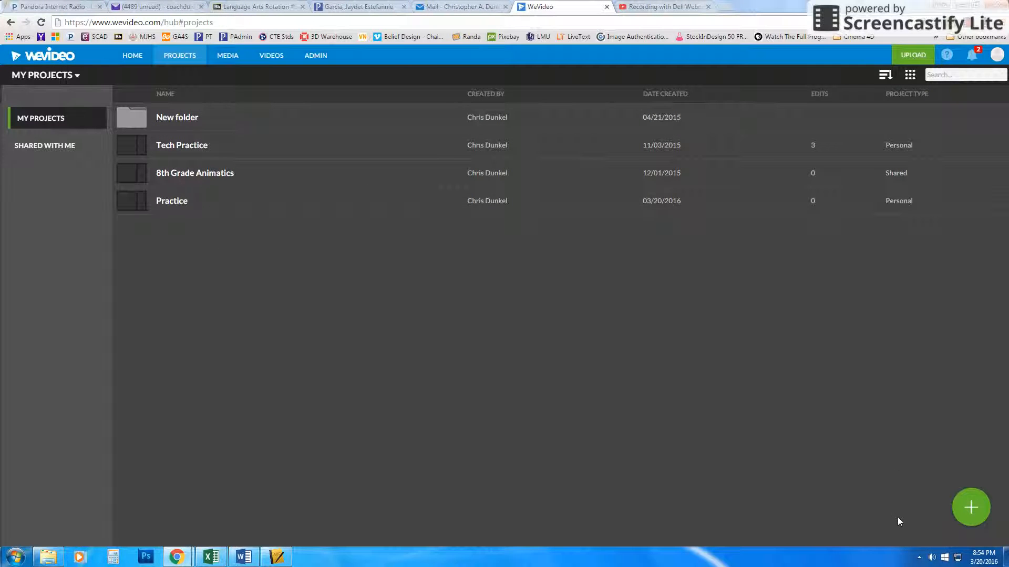
mouse_move(976, 512)
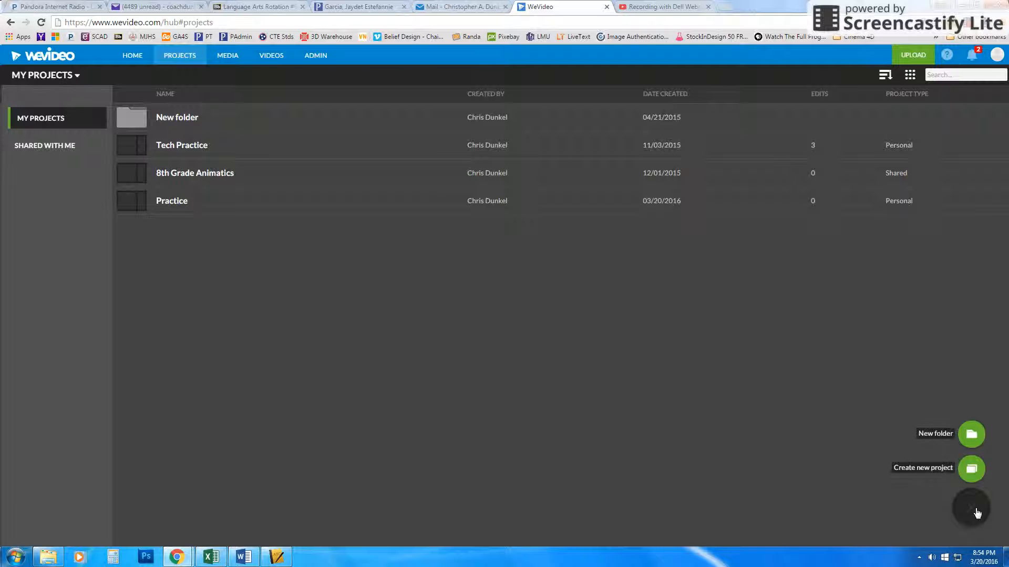
click(962, 471)
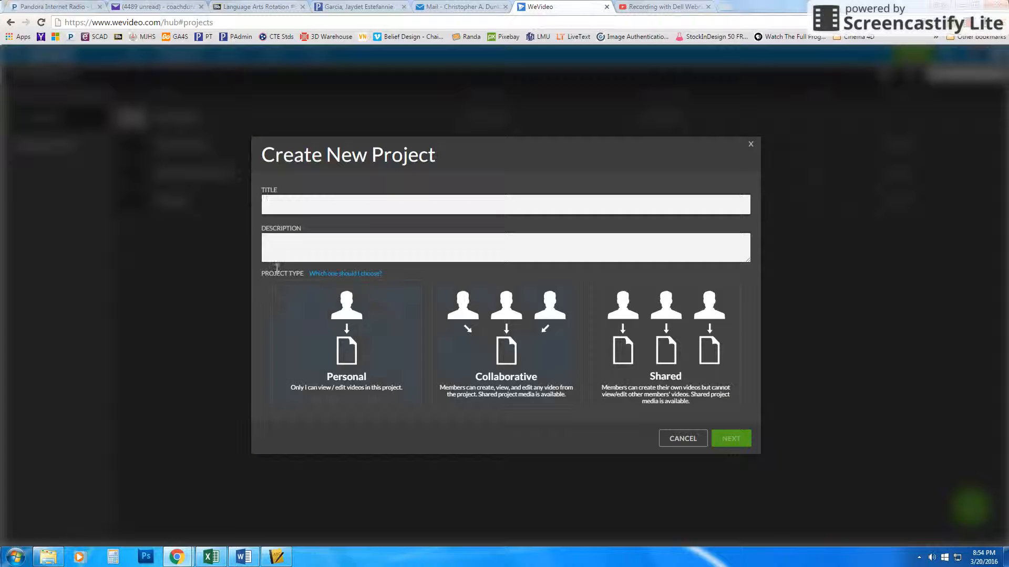
click(307, 209)
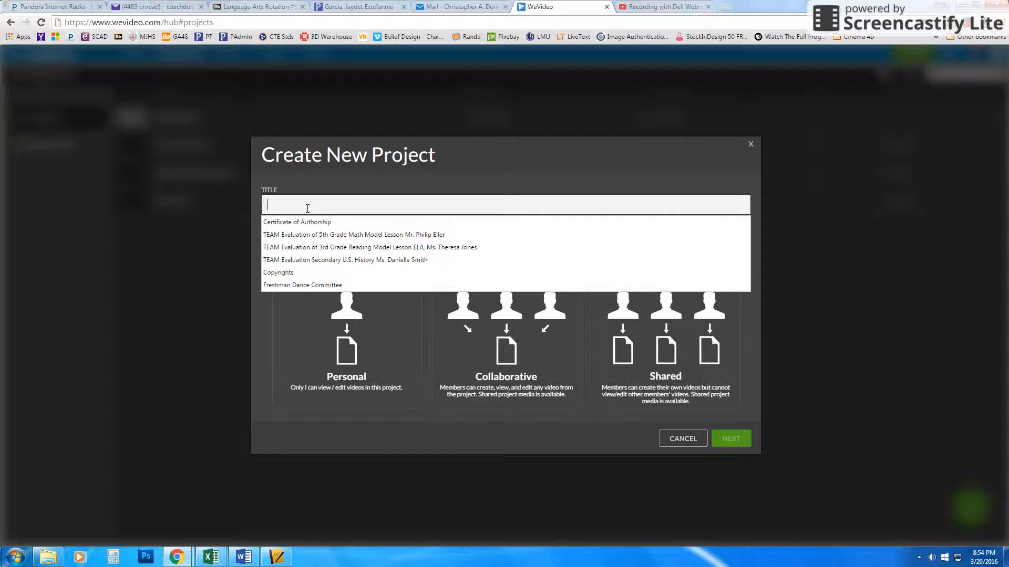
text(Maryvill)
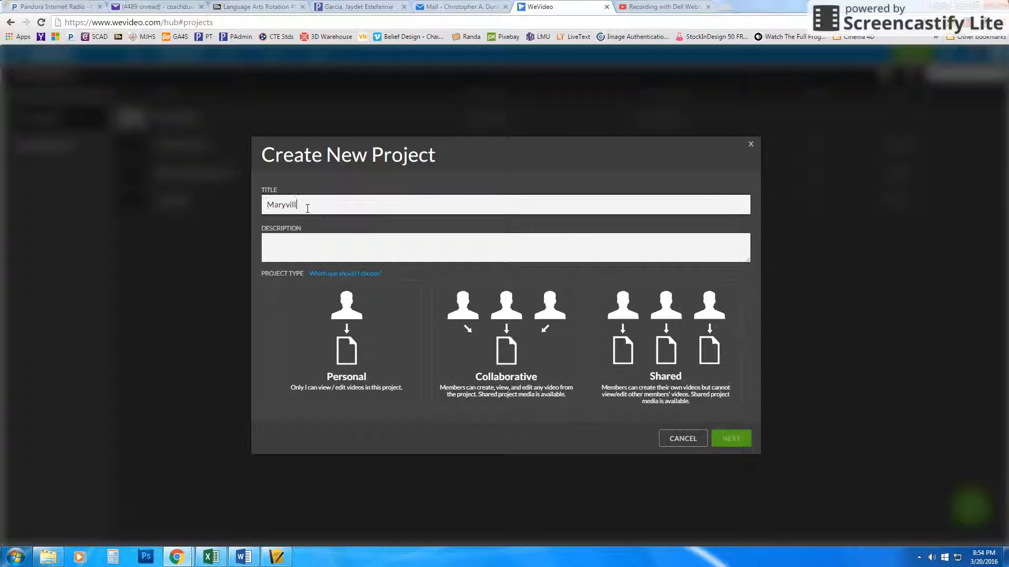
text(e Matters Practice)
click(325, 251)
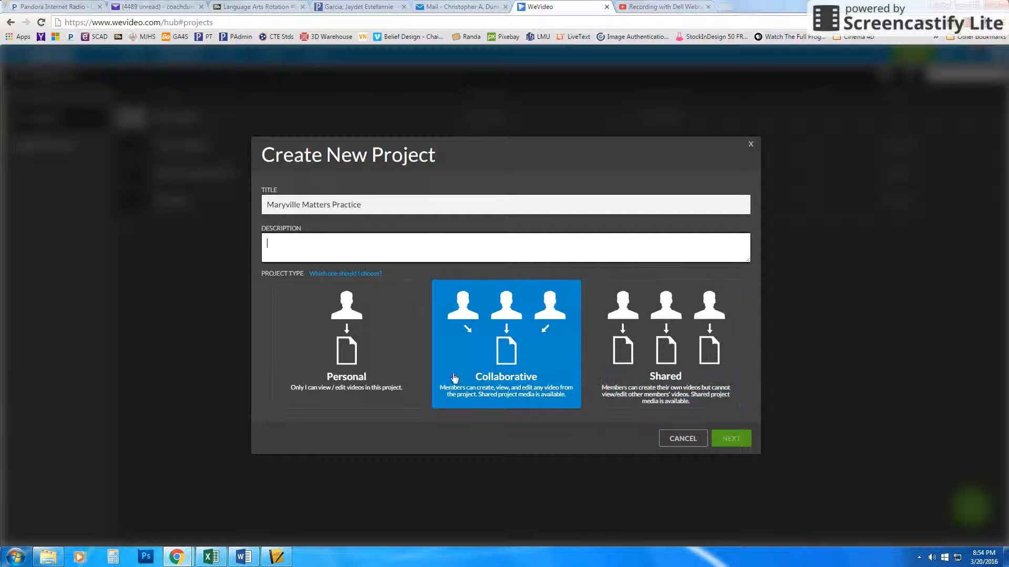
click(341, 336)
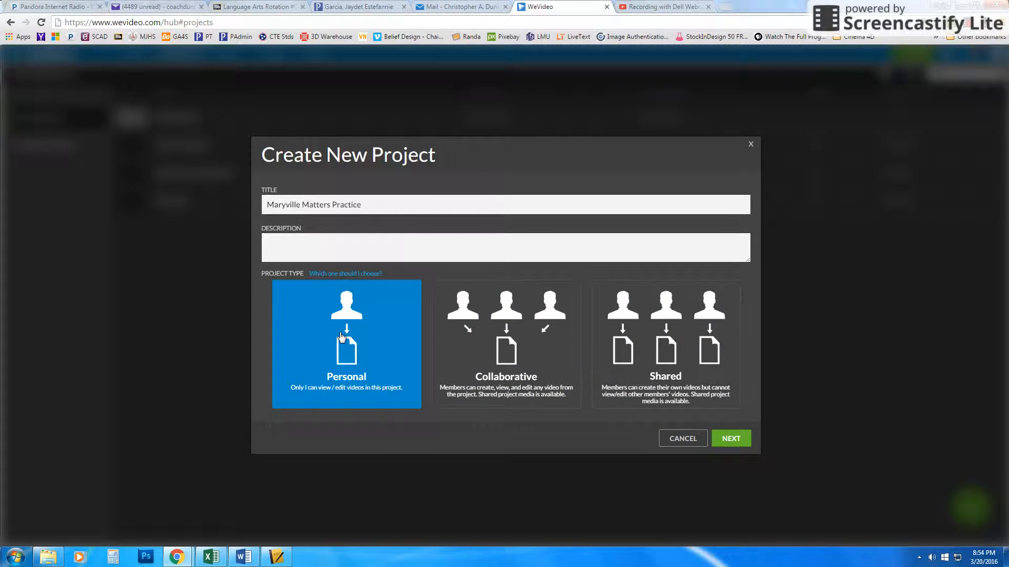
Finish creating the project without adding any existing media to it
click(735, 443)
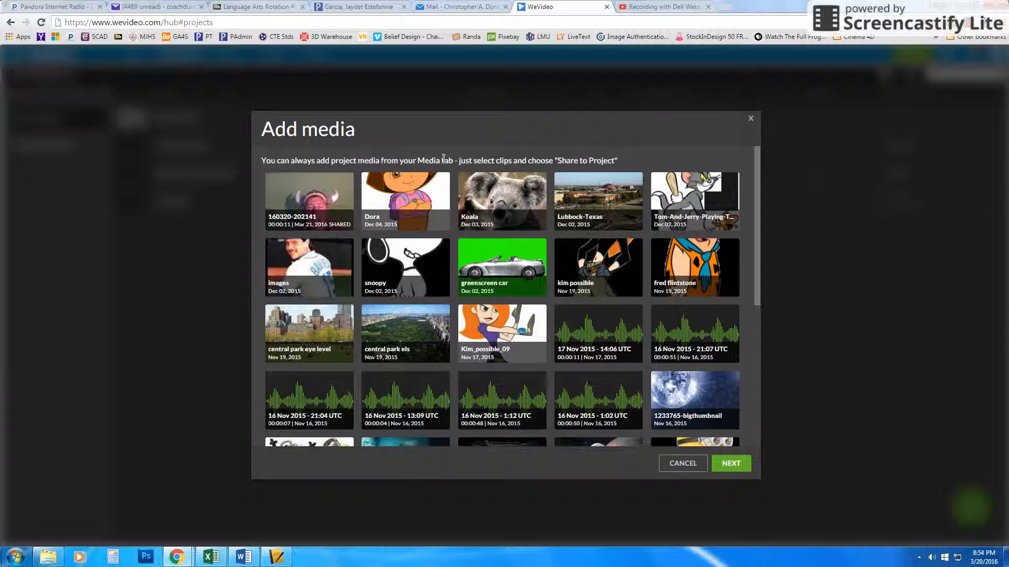
drag(755, 241, 742, 402)
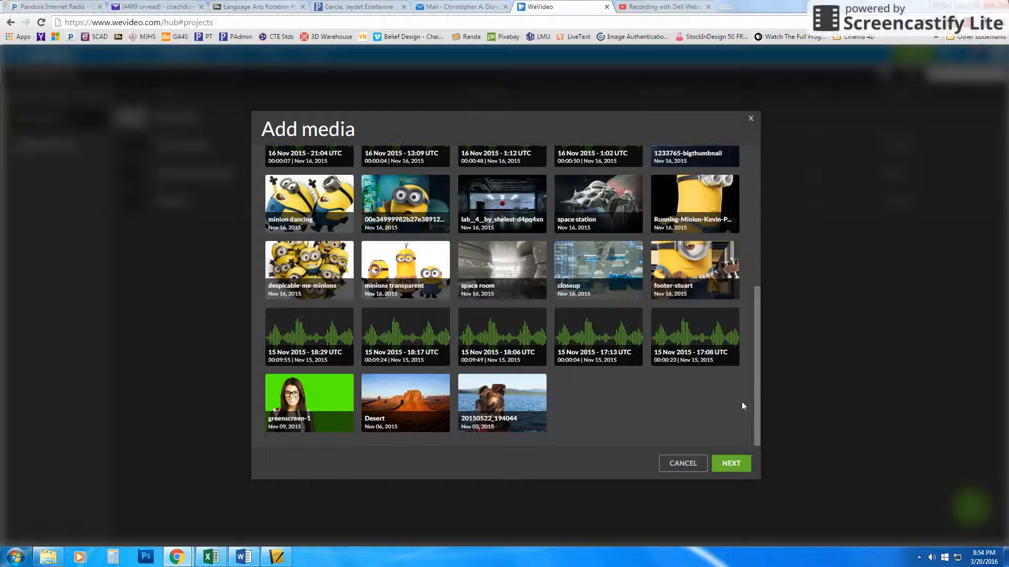
click(731, 464)
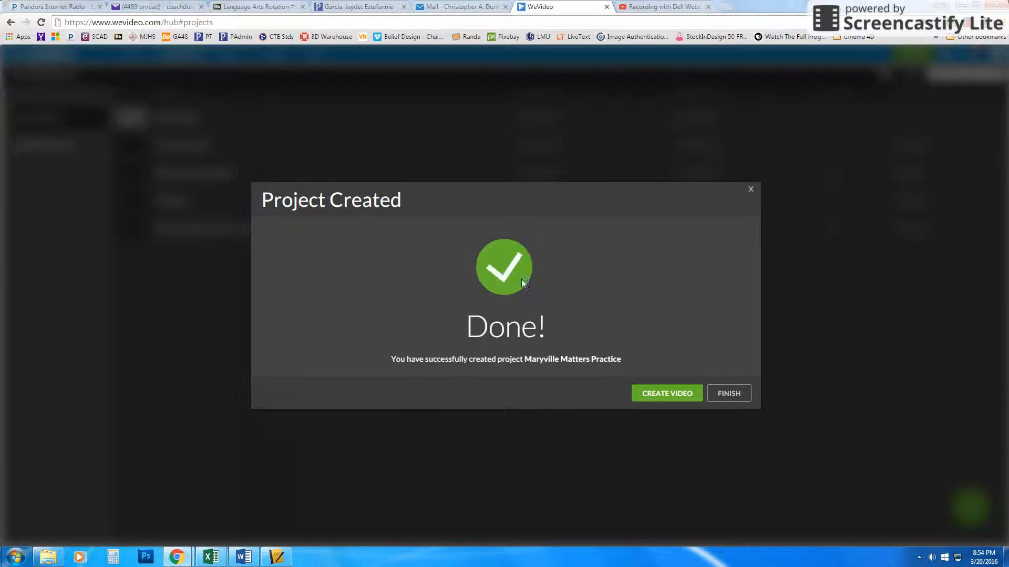
click(727, 395)
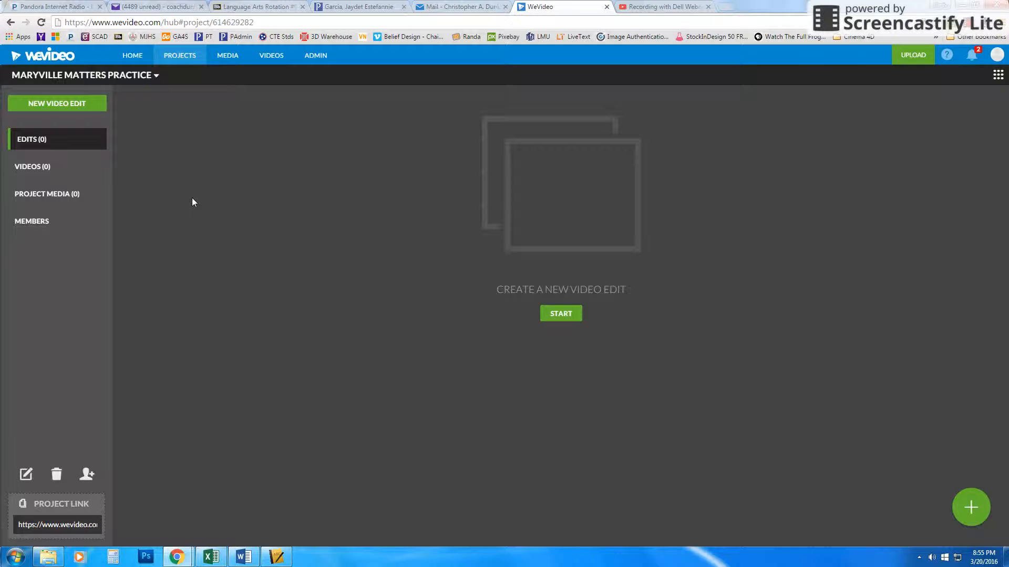
Open the Maryville Matters Practice project from the project list and start a new video edit in it
click(181, 59)
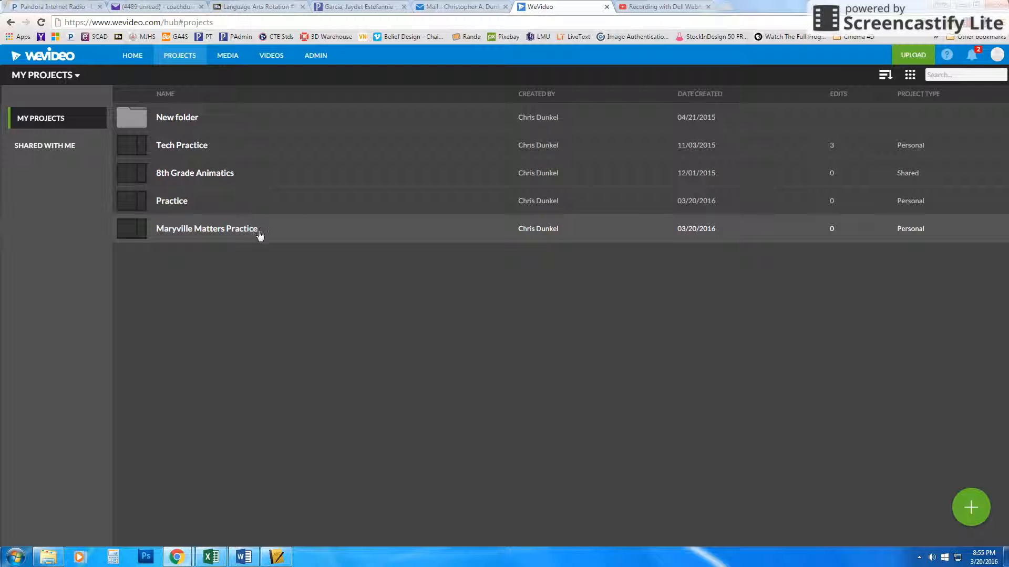
click(213, 234)
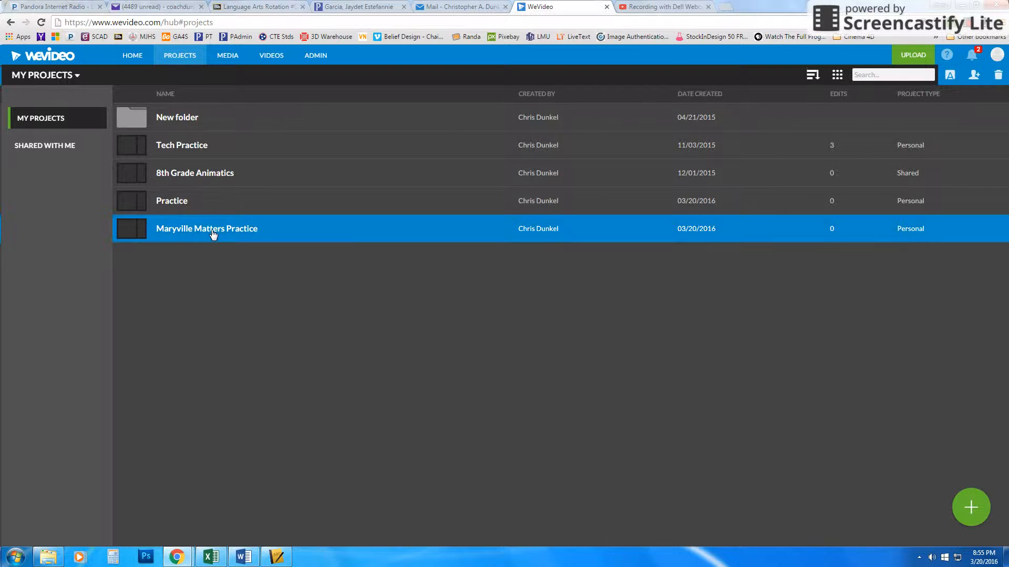
click(213, 232)
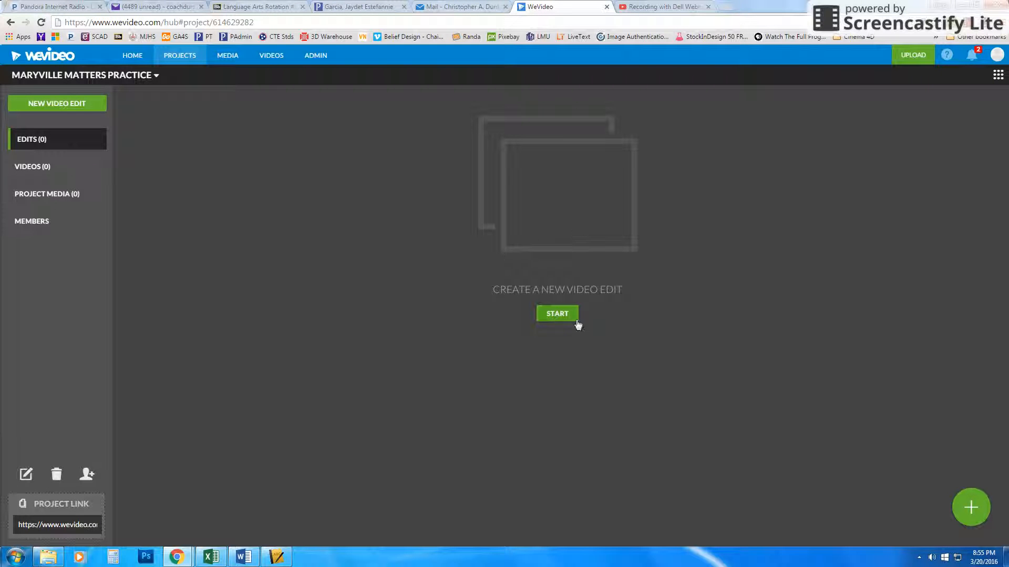
click(559, 315)
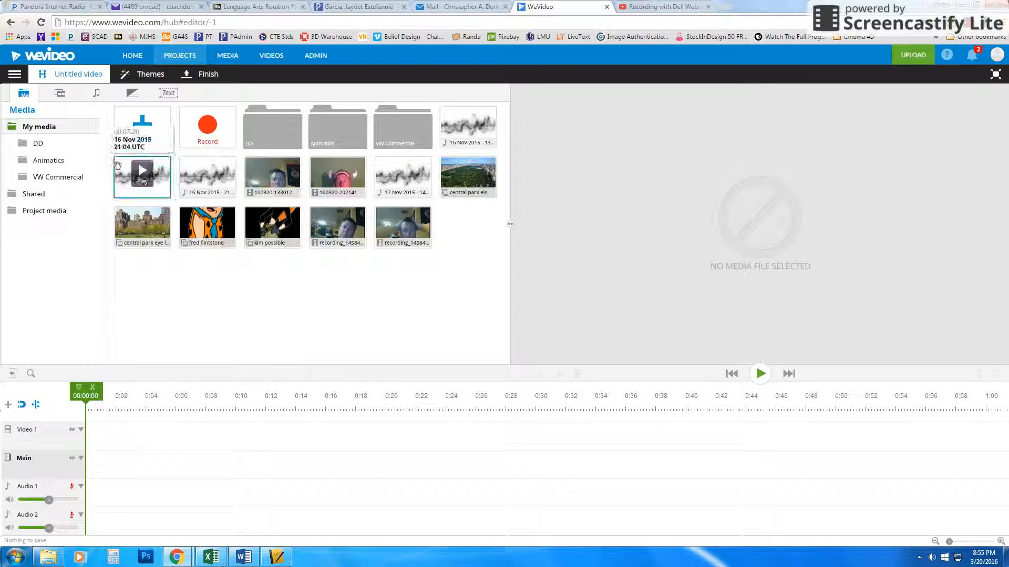
click(147, 129)
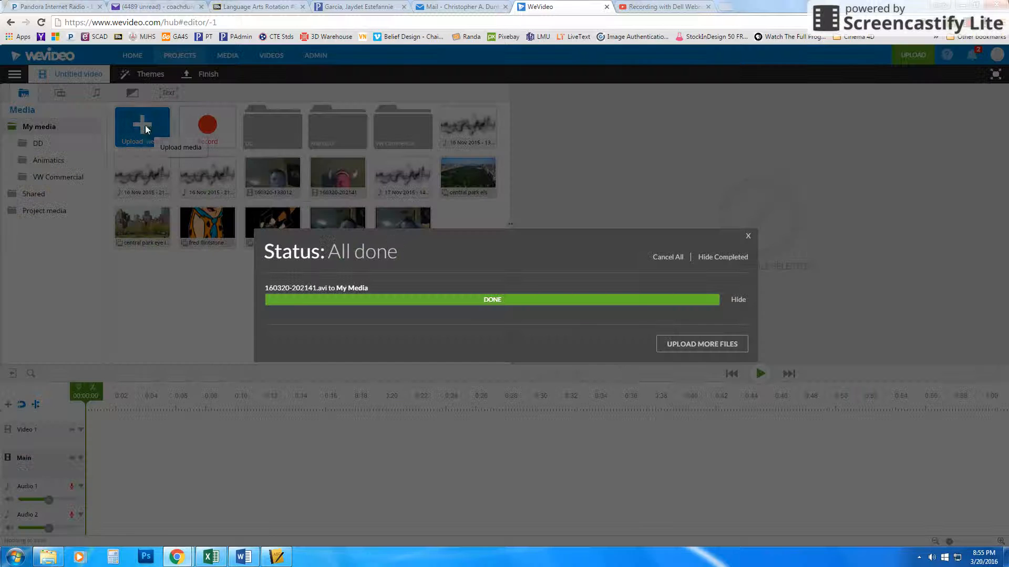
click(692, 346)
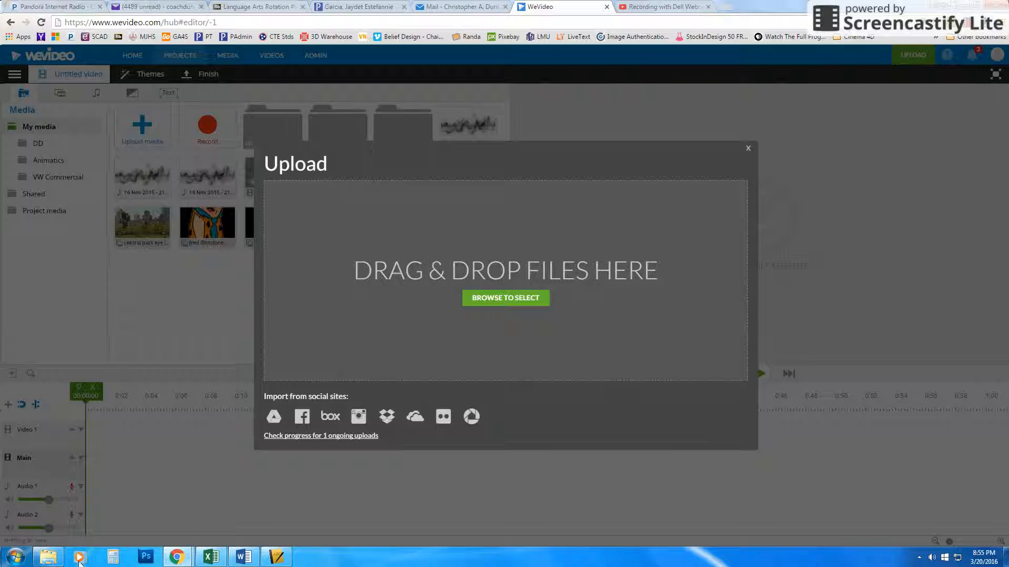
click(47, 558)
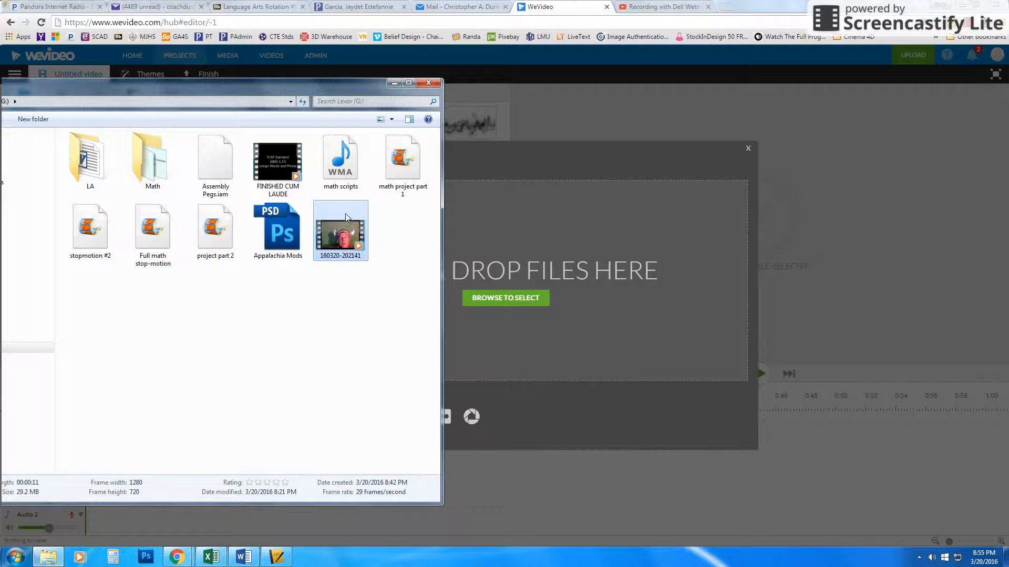
drag(342, 216, 340, 237)
click(394, 83)
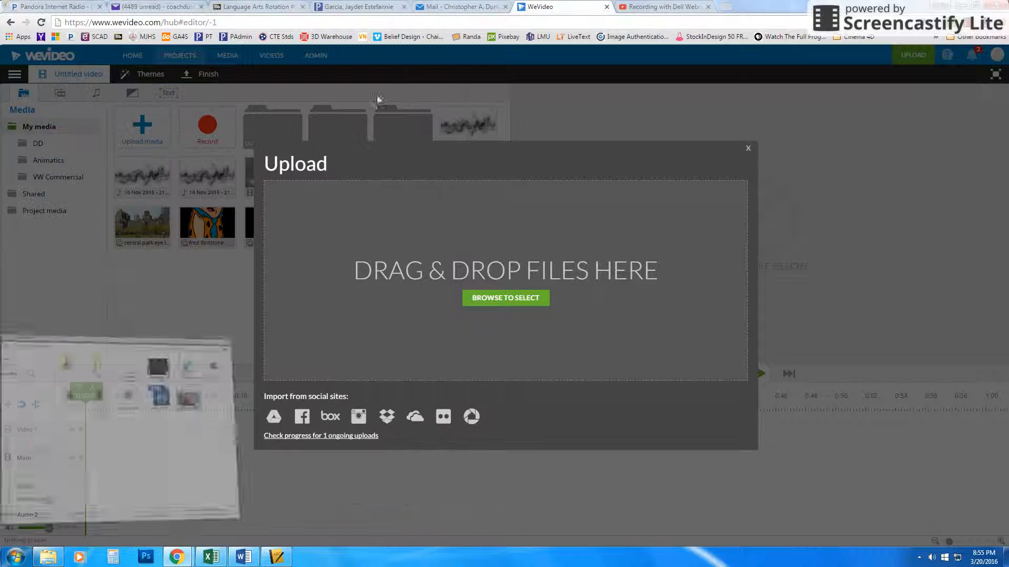
click(494, 304)
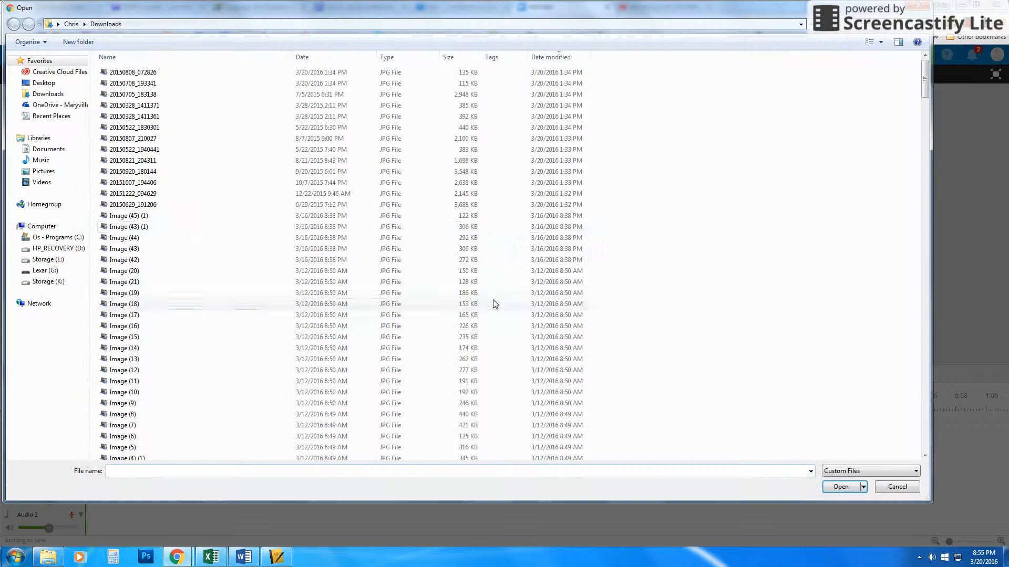
click(918, 7)
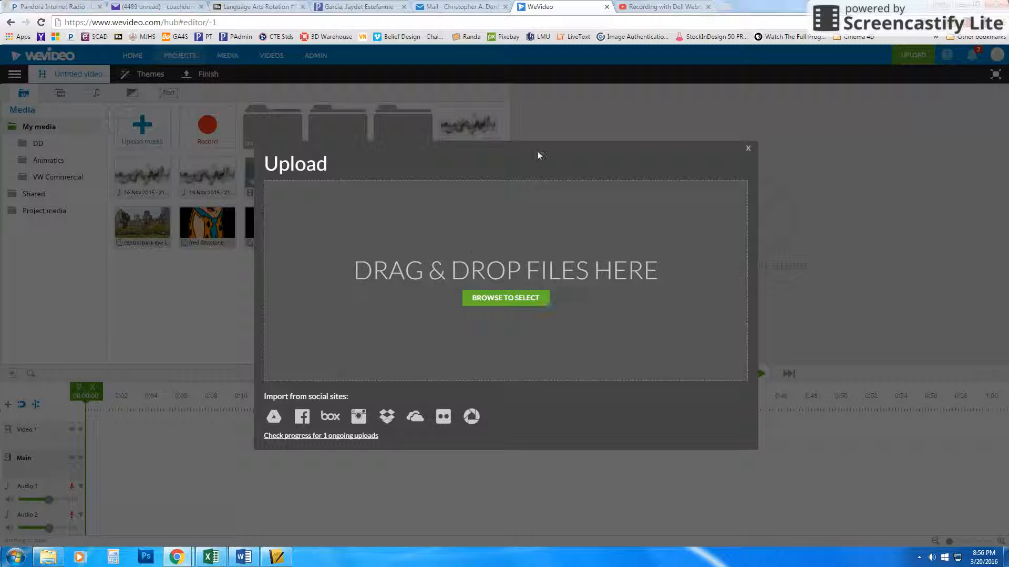
click(748, 148)
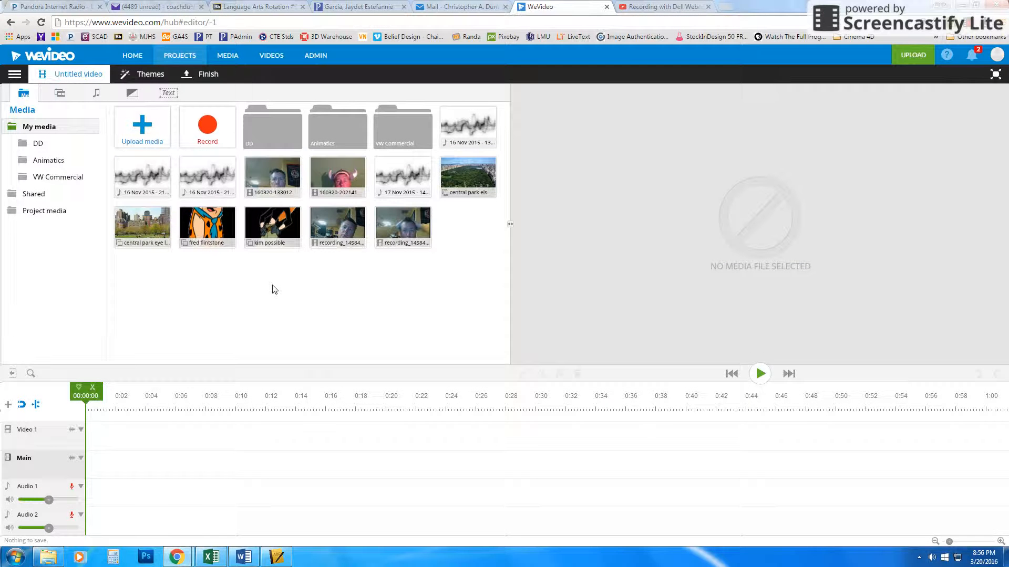
mouse_move(344, 189)
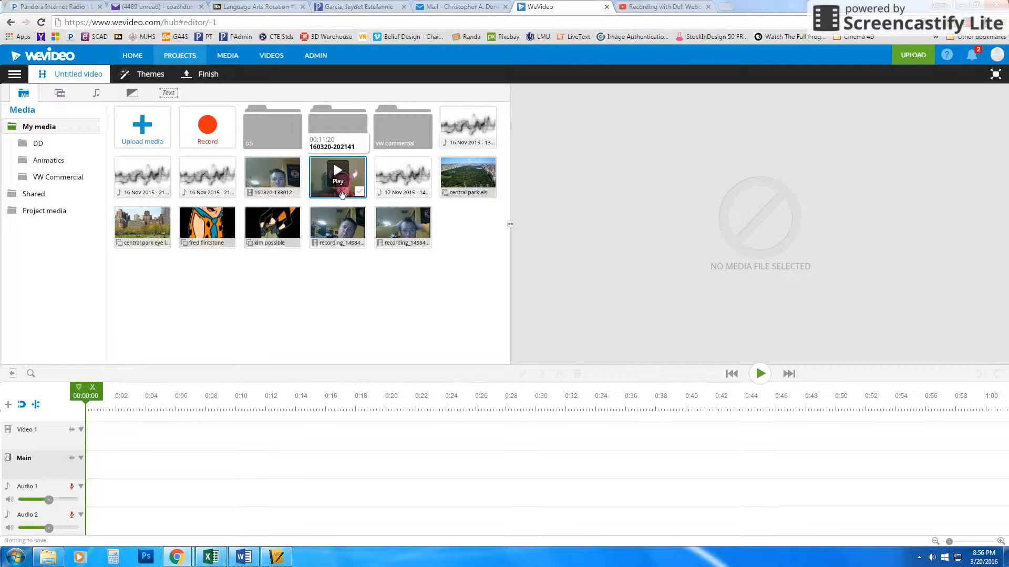
drag(344, 189, 111, 464)
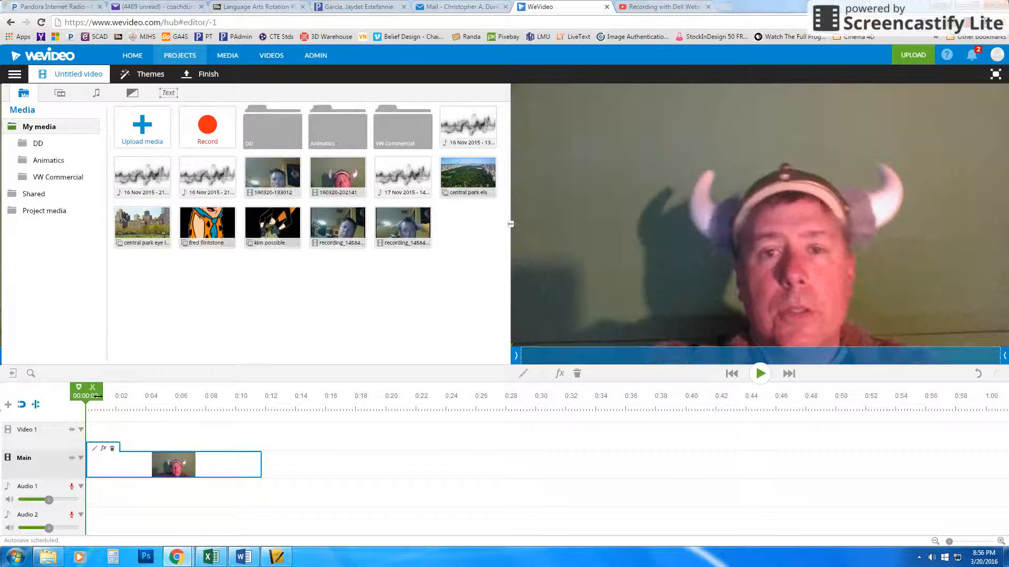
drag(85, 389, 197, 392)
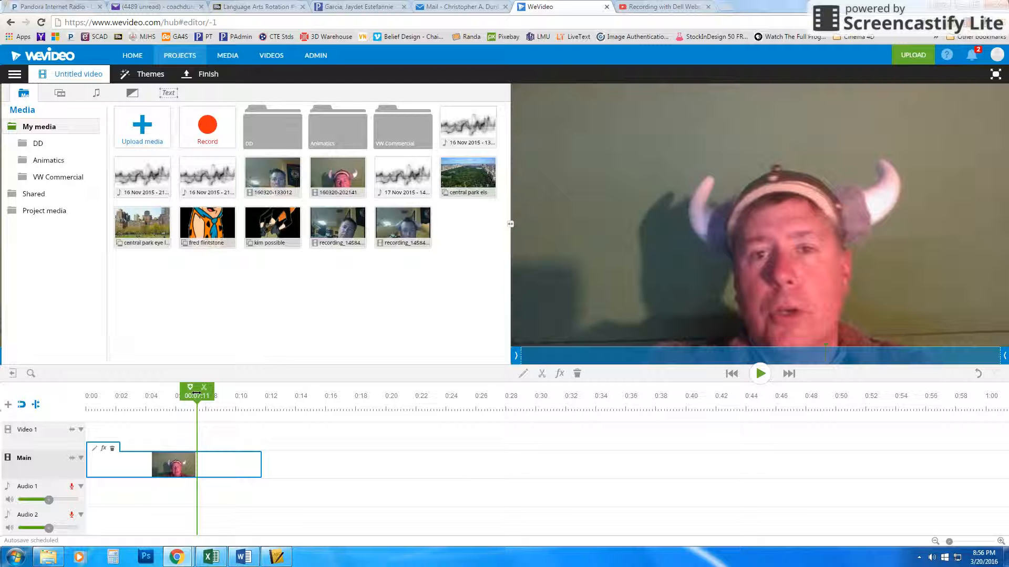
drag(197, 392, 153, 390)
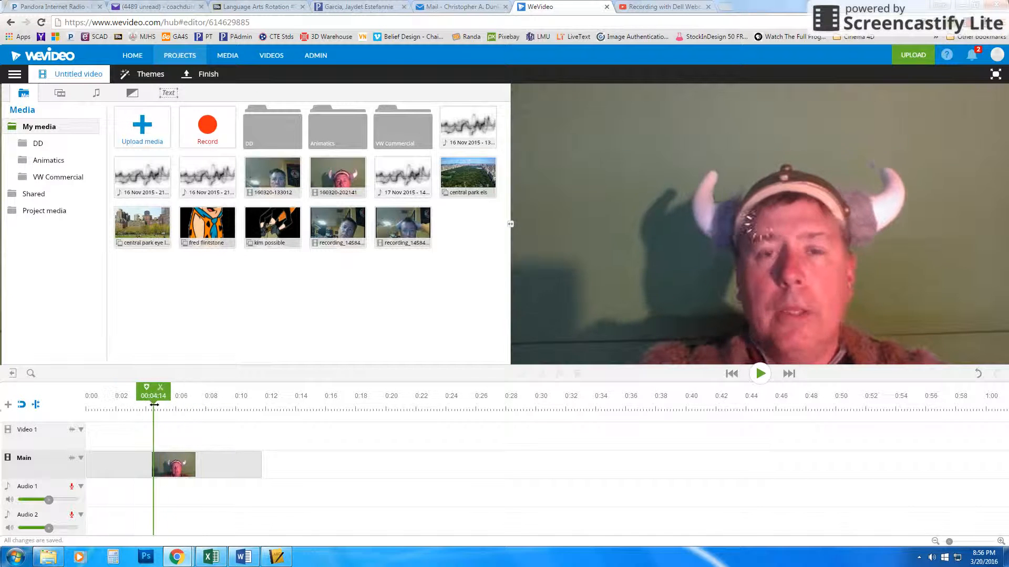
click(105, 459)
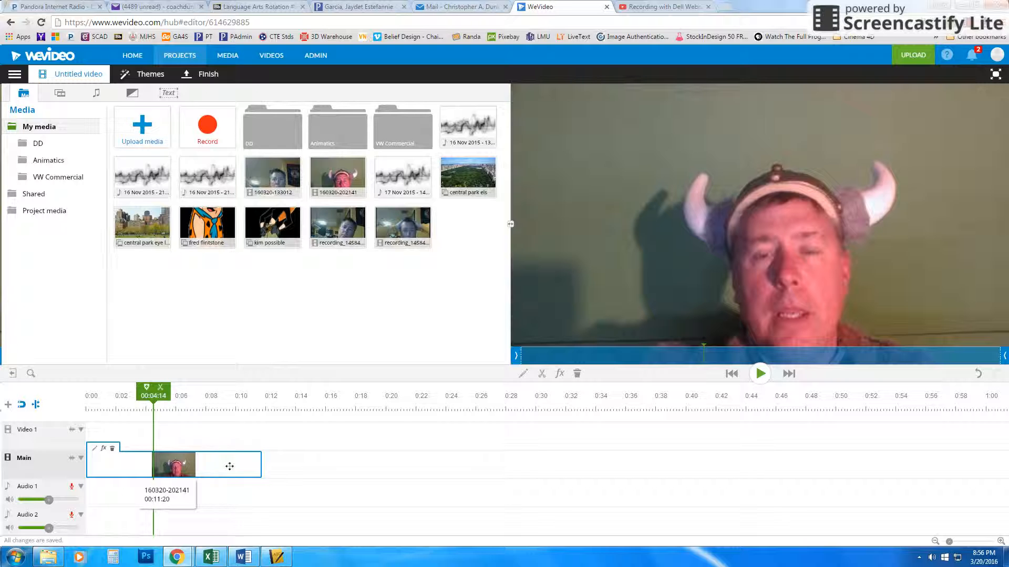
click(94, 454)
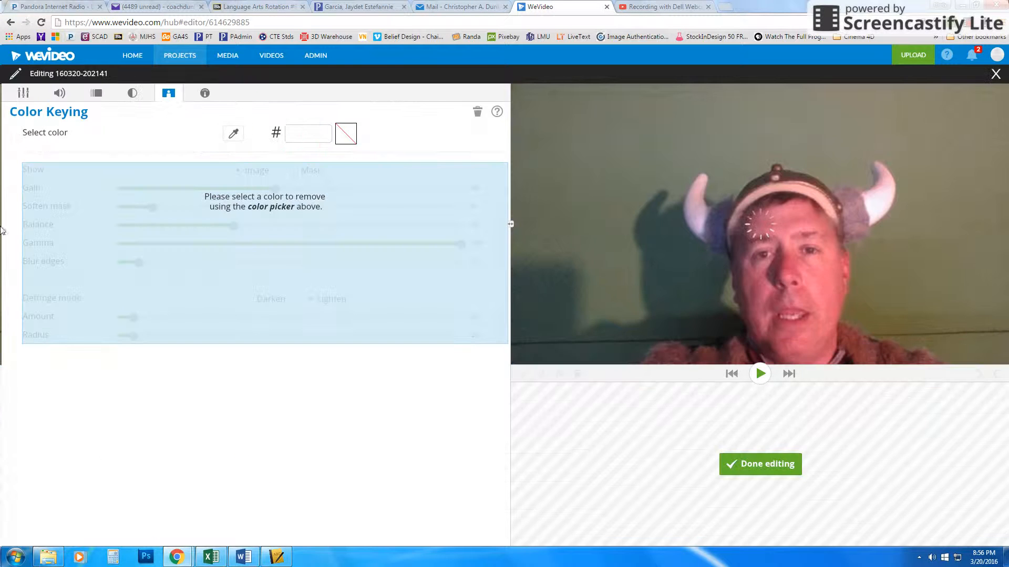
click(23, 92)
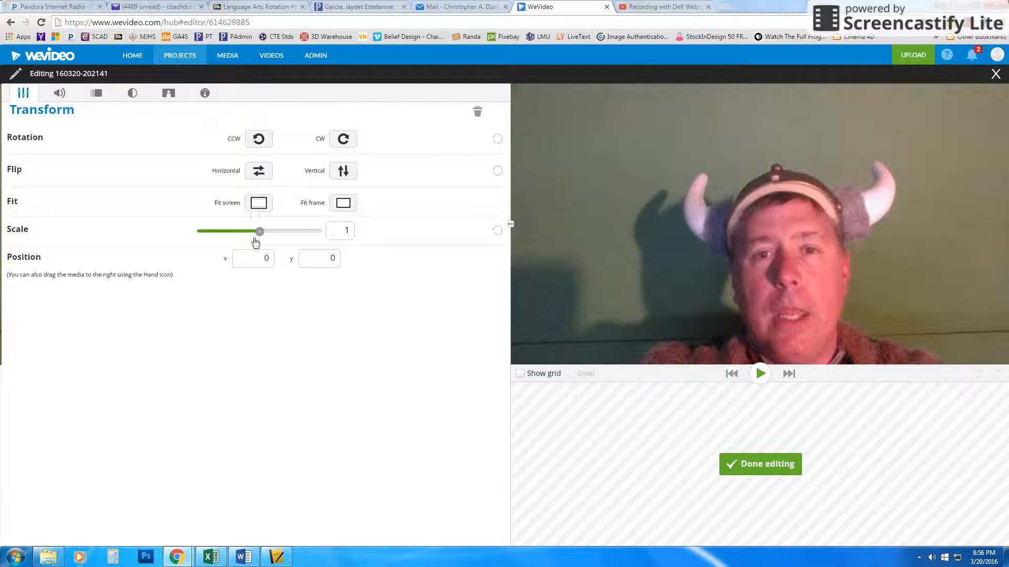
drag(266, 234, 261, 233)
Adjust the clip's color: saturation -4, contrast 2, brightness -12 and hue 20
click(60, 93)
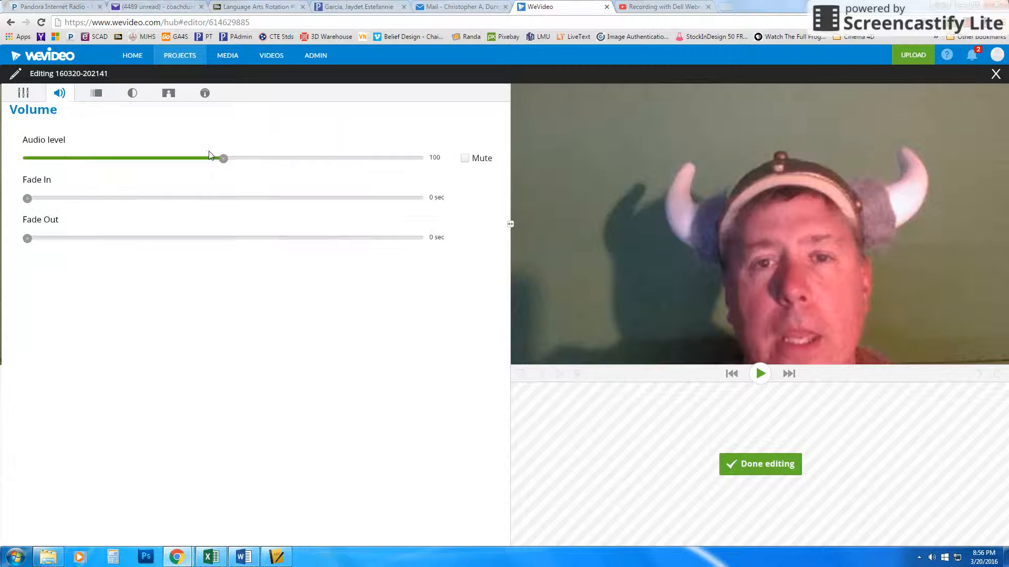
click(97, 100)
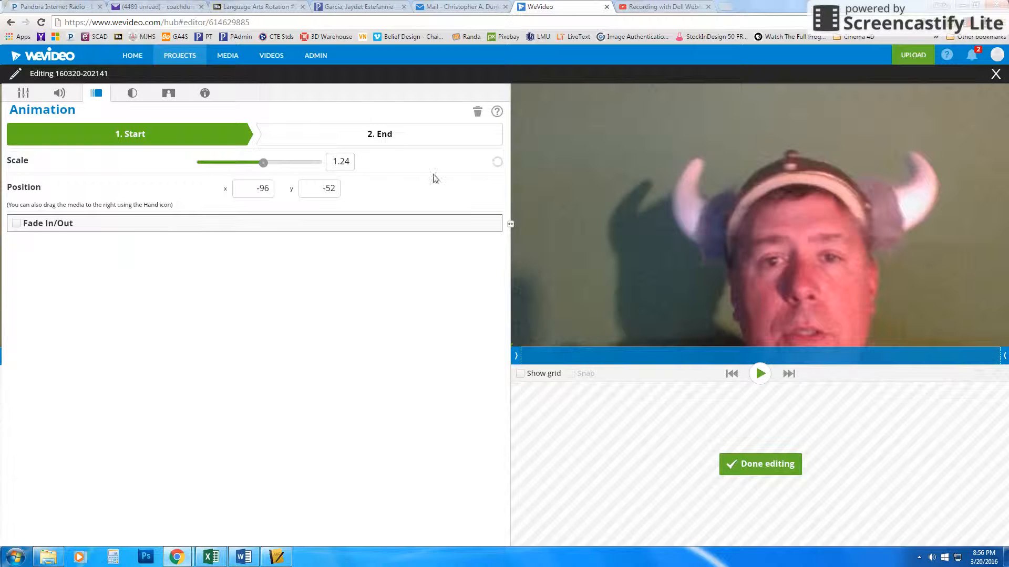
click(132, 94)
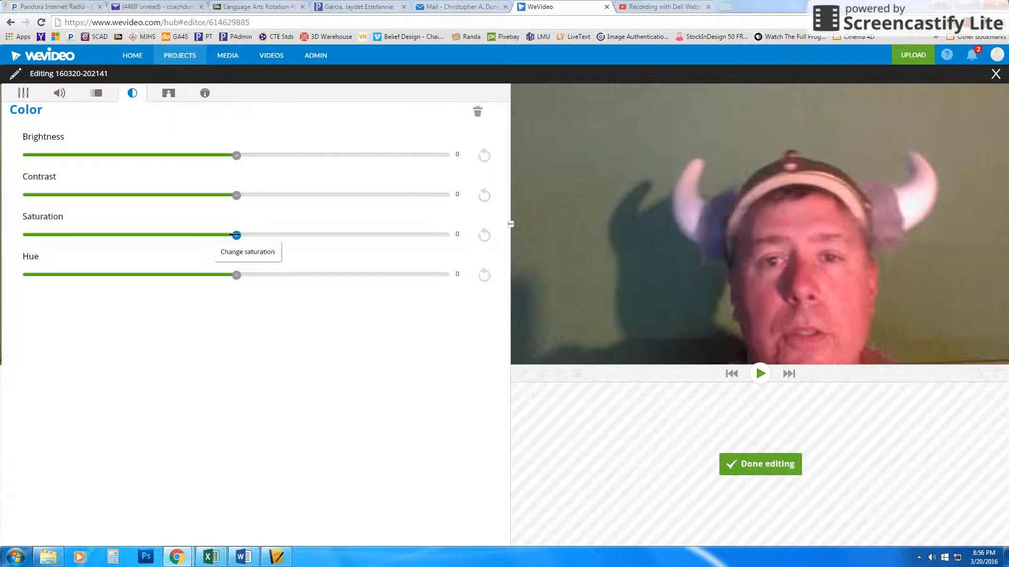
mouse_move(236, 235)
mouse_down()
mouse_move(291, 242)
mouse_move(213, 250)
mouse_move(251, 246)
mouse_move(218, 242)
mouse_move(247, 235)
mouse_move(224, 233)
mouse_up()
mouse_move(236, 195)
mouse_down()
mouse_move(225, 204)
mouse_move(235, 199)
mouse_up()
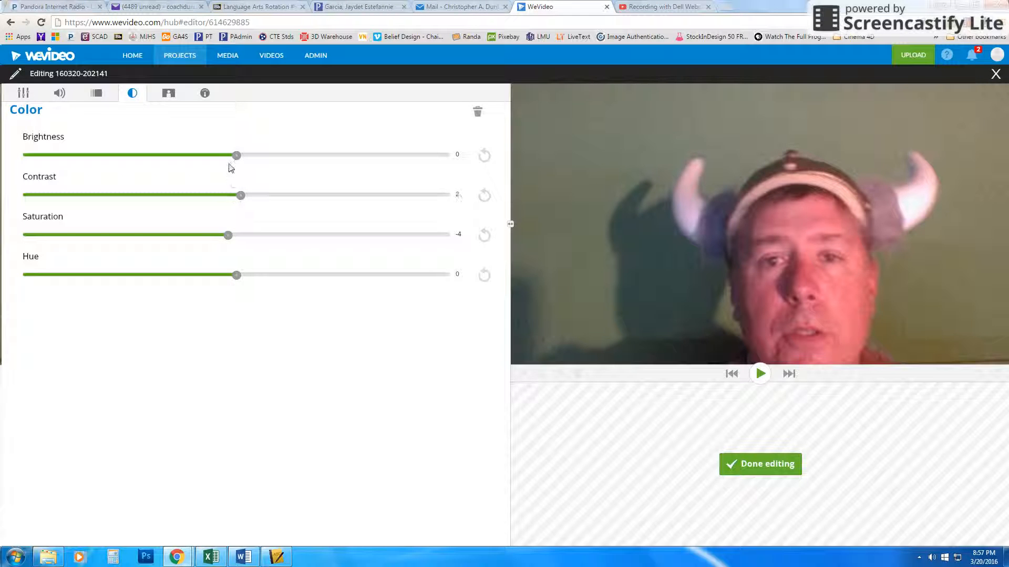
drag(236, 155, 211, 155)
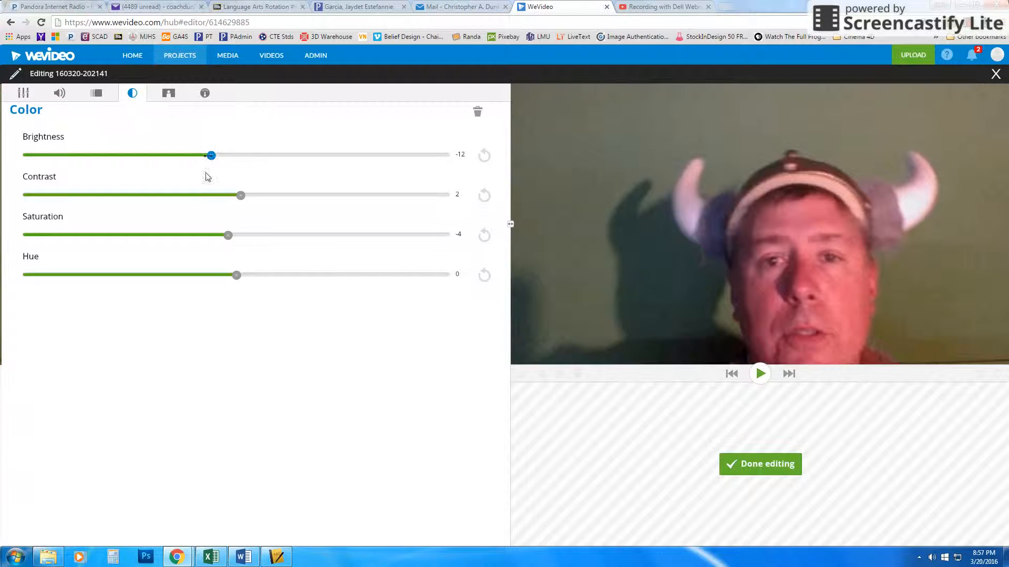
click(236, 275)
drag(237, 275, 259, 275)
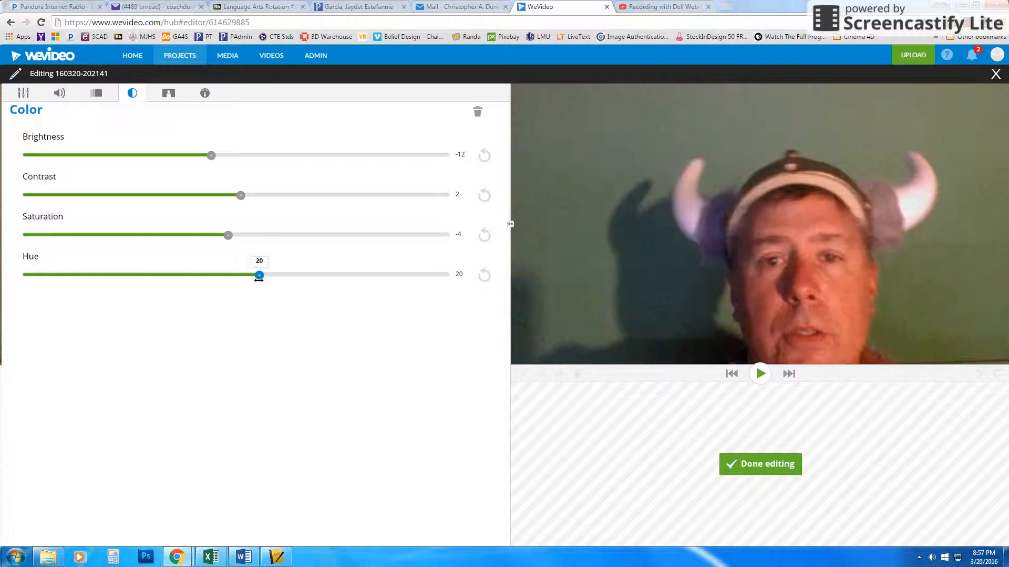
Try color keying on the clip by picking the green background (717b67) and lowering the gain to 19, and remove the keying
click(173, 96)
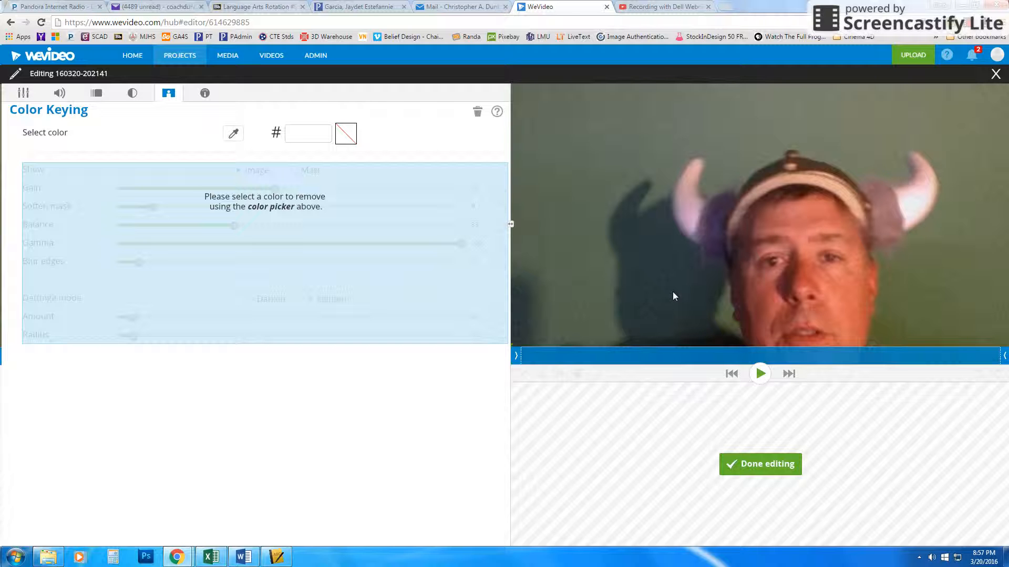
click(232, 137)
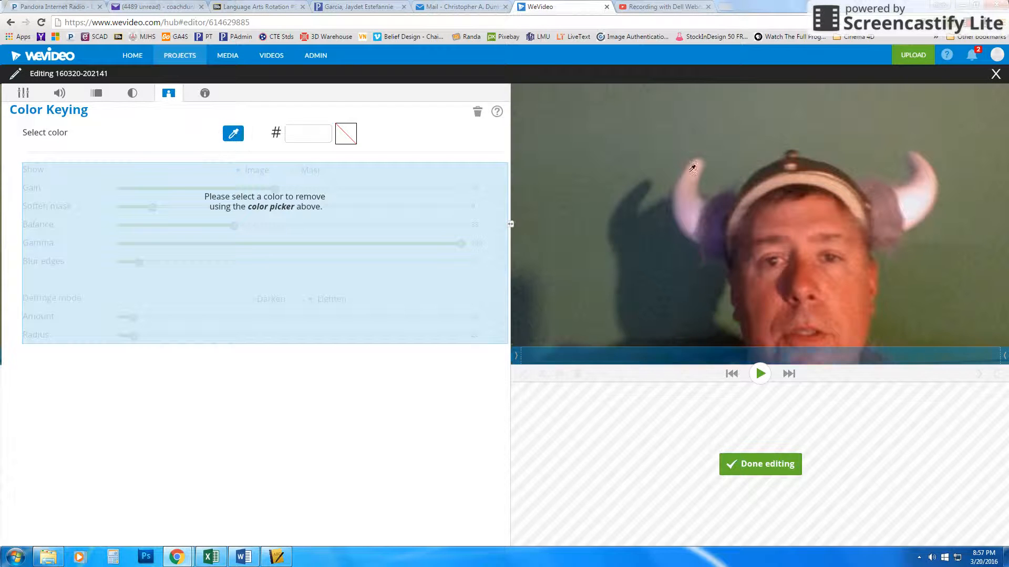
click(754, 147)
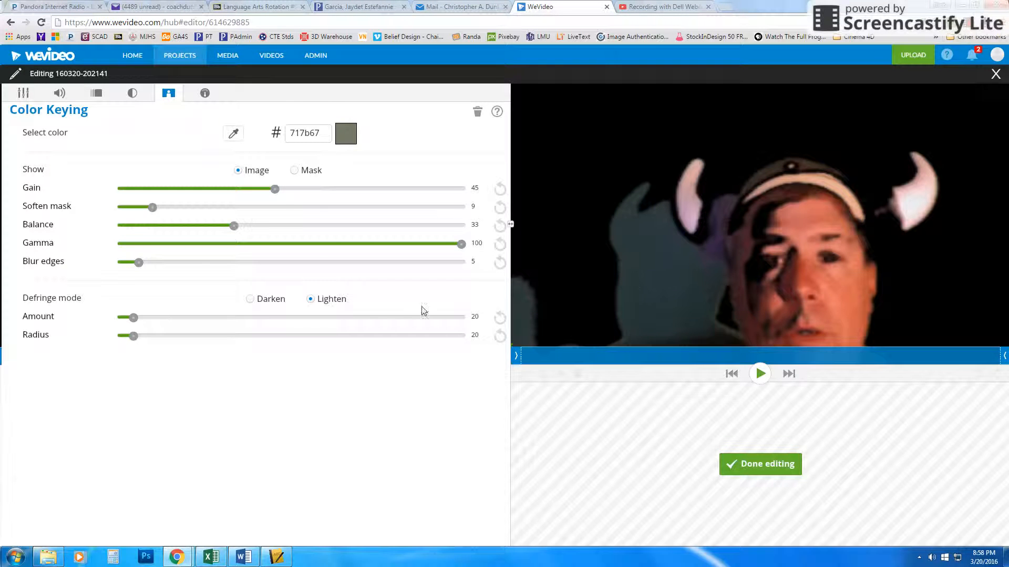
drag(275, 189, 183, 200)
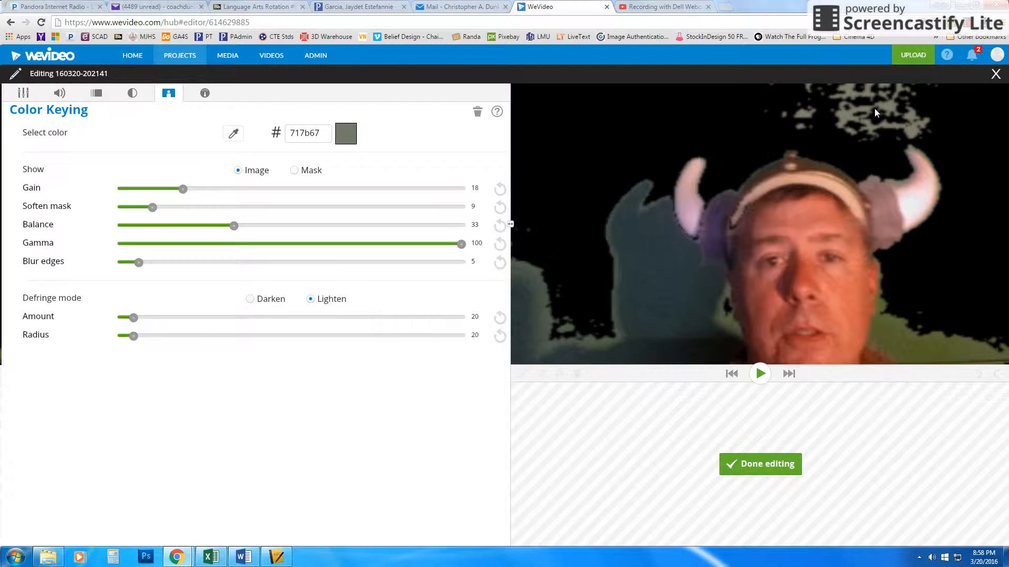
mouse_move(183, 188)
mouse_down()
mouse_move(233, 189)
mouse_move(186, 190)
mouse_up()
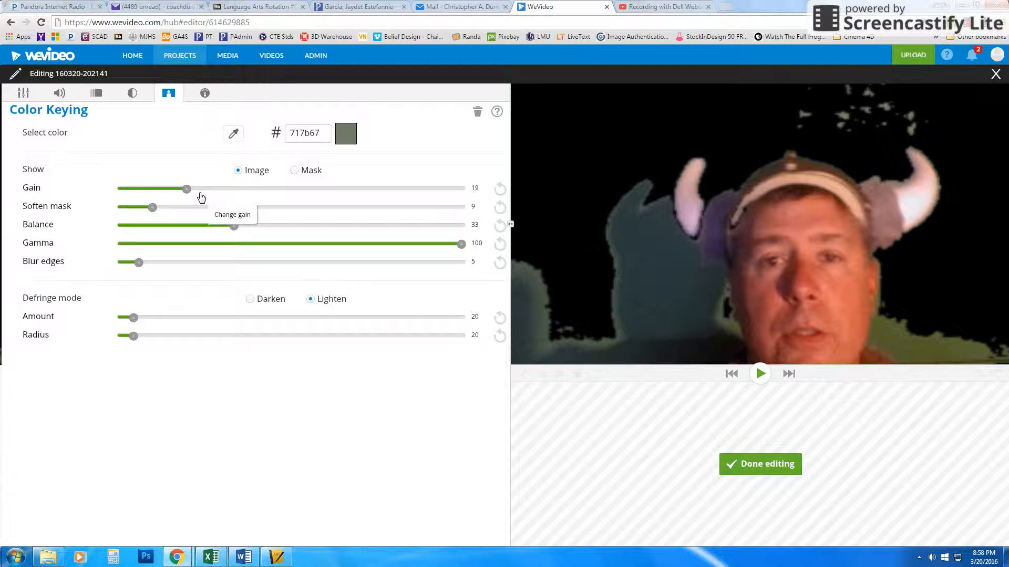
click(475, 113)
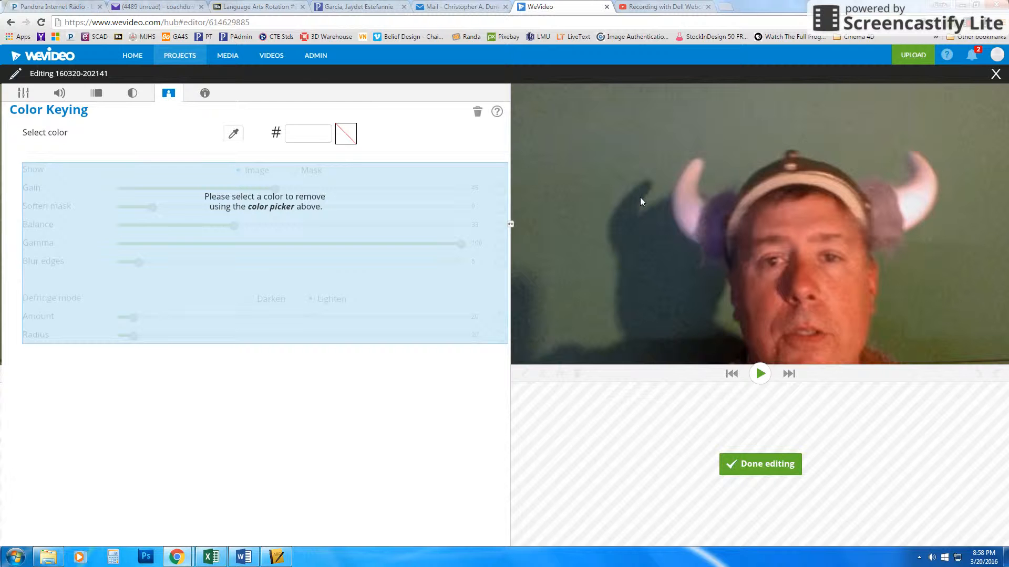
click(129, 98)
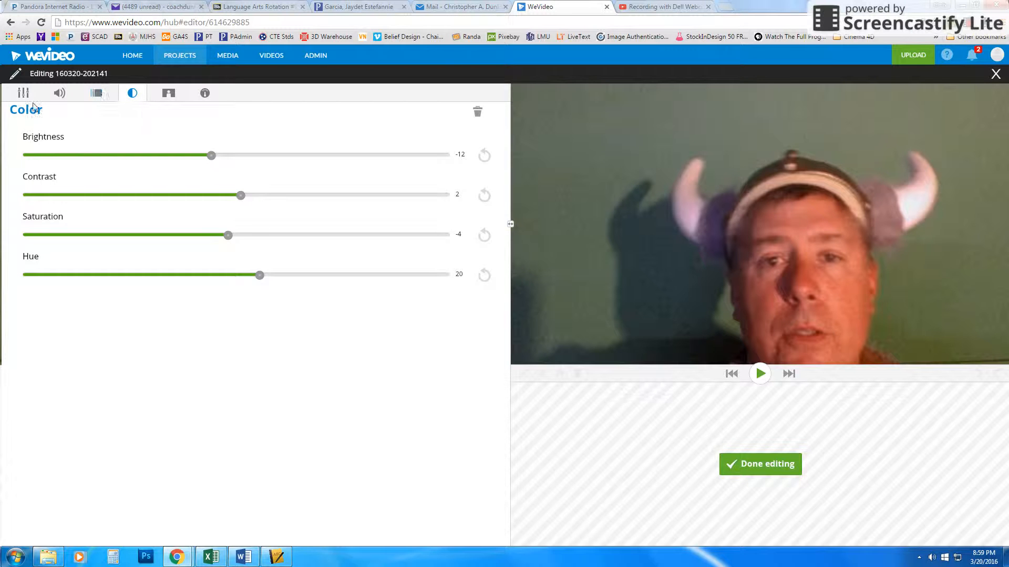
click(757, 464)
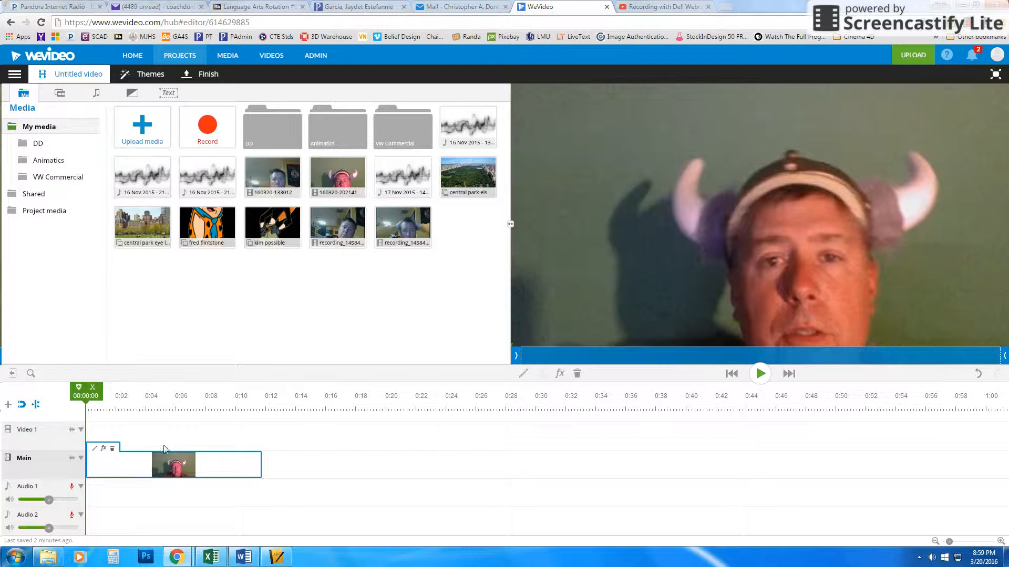
drag(79, 387, 154, 390)
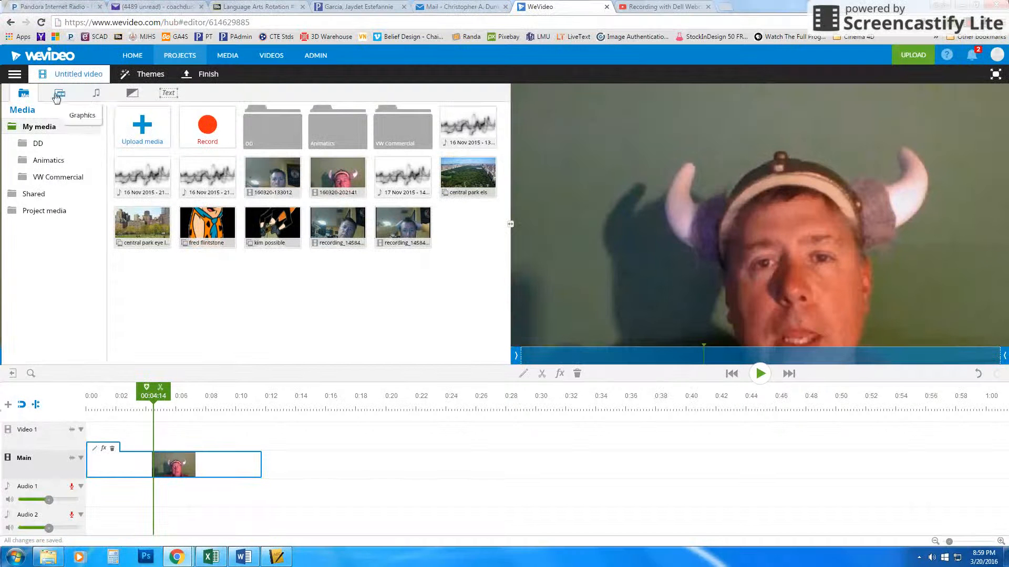
Apply the BlackSplash theme to the video, including its music and transitions
click(97, 96)
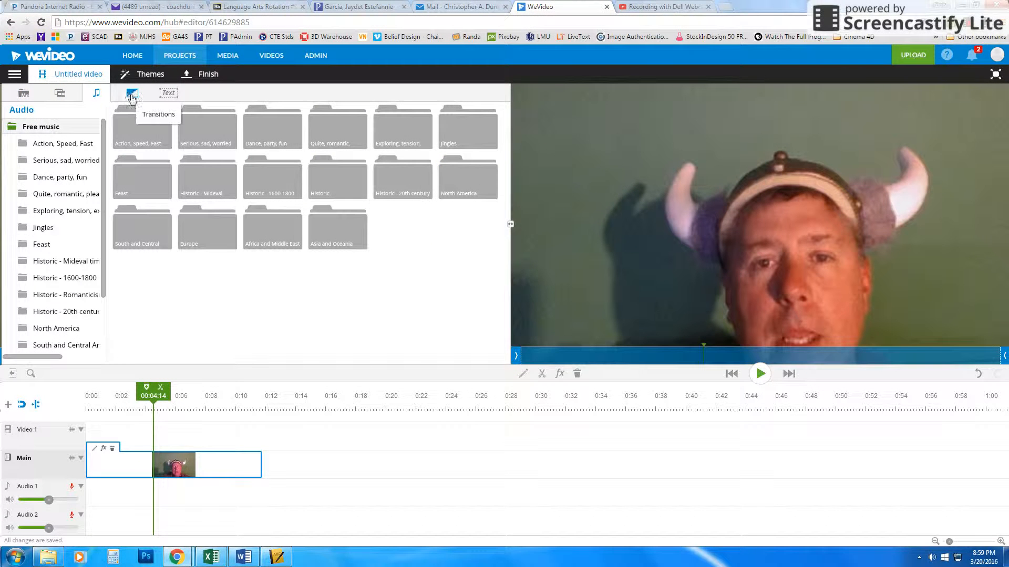
click(156, 81)
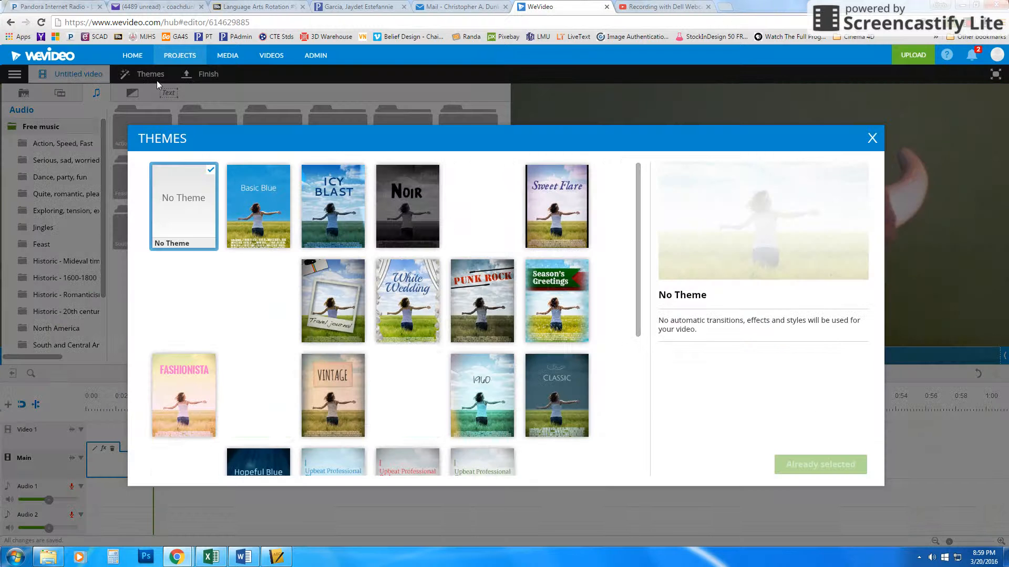
drag(637, 338, 624, 433)
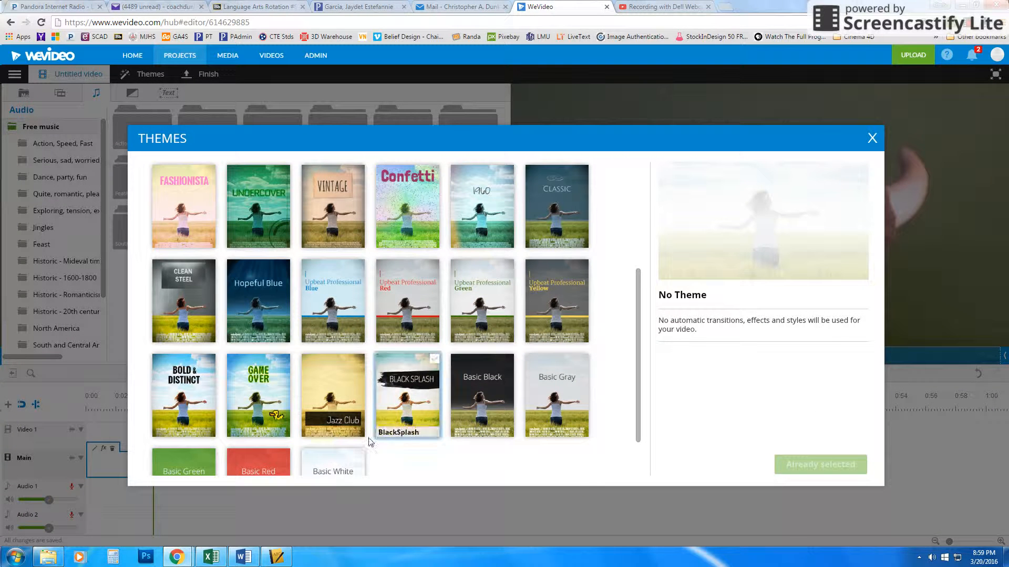
click(357, 431)
click(412, 385)
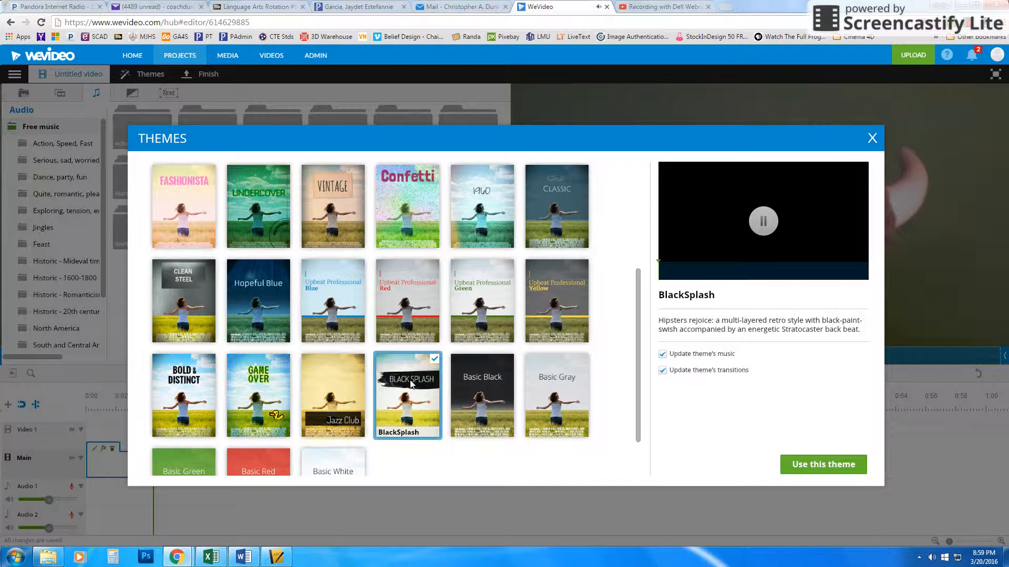
click(801, 468)
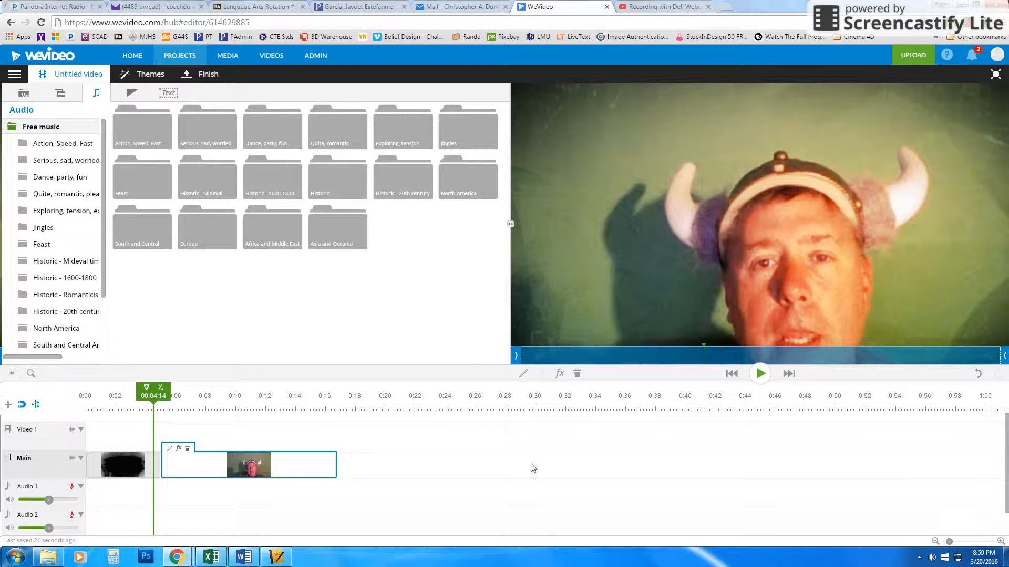
Switch to the Blackboard course and look through the WeVideo Online Editor tutorials in the Videography (Making Videos) folder
click(281, 7)
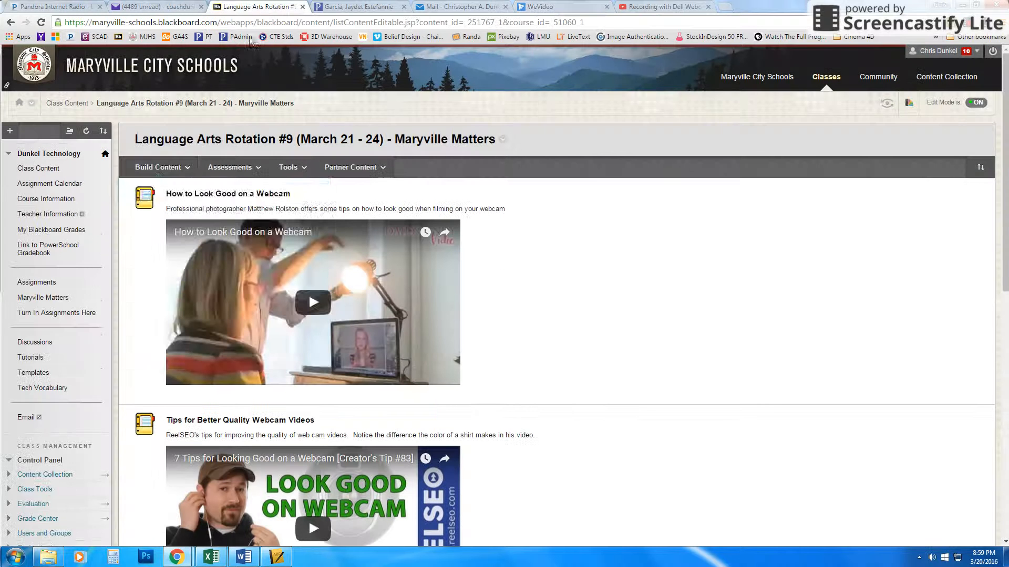
click(30, 358)
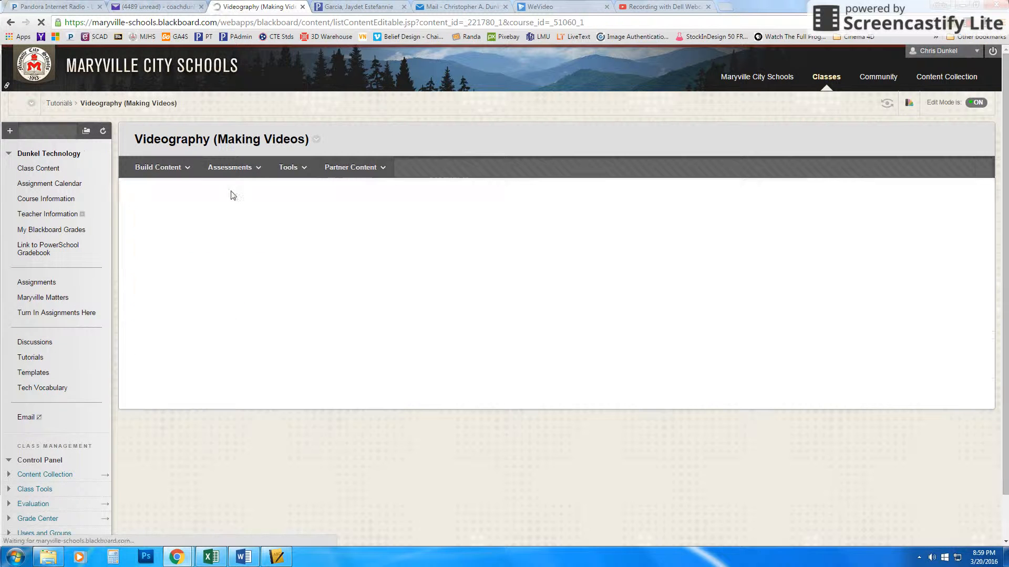
click(210, 198)
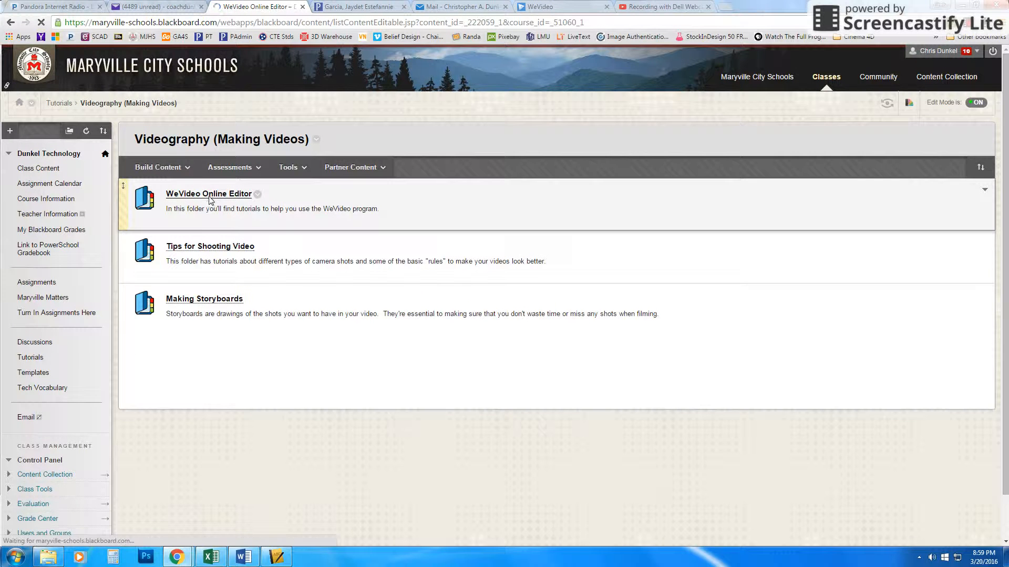
scroll(363, 331, down, 3)
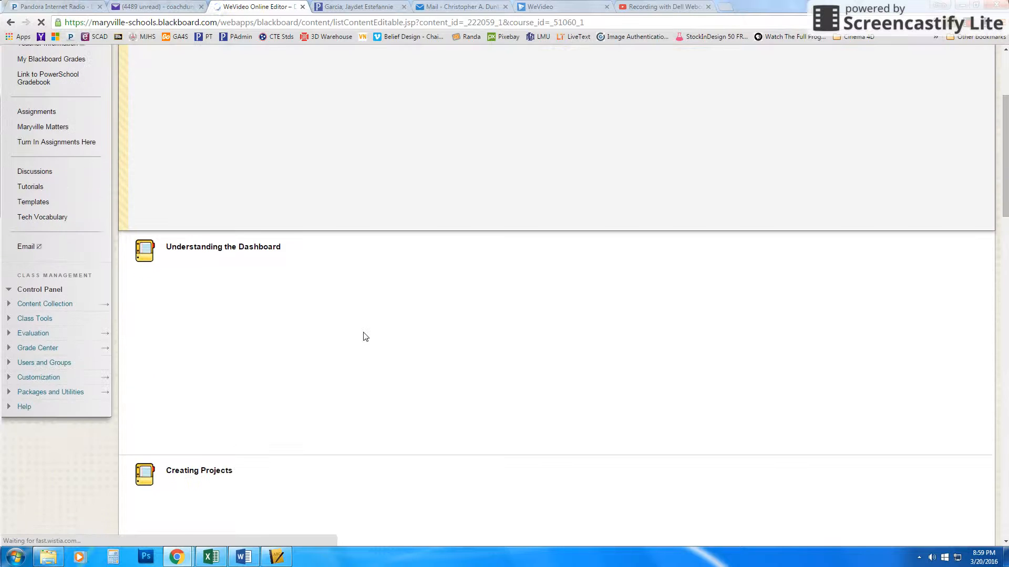
scroll(365, 333, down, 8)
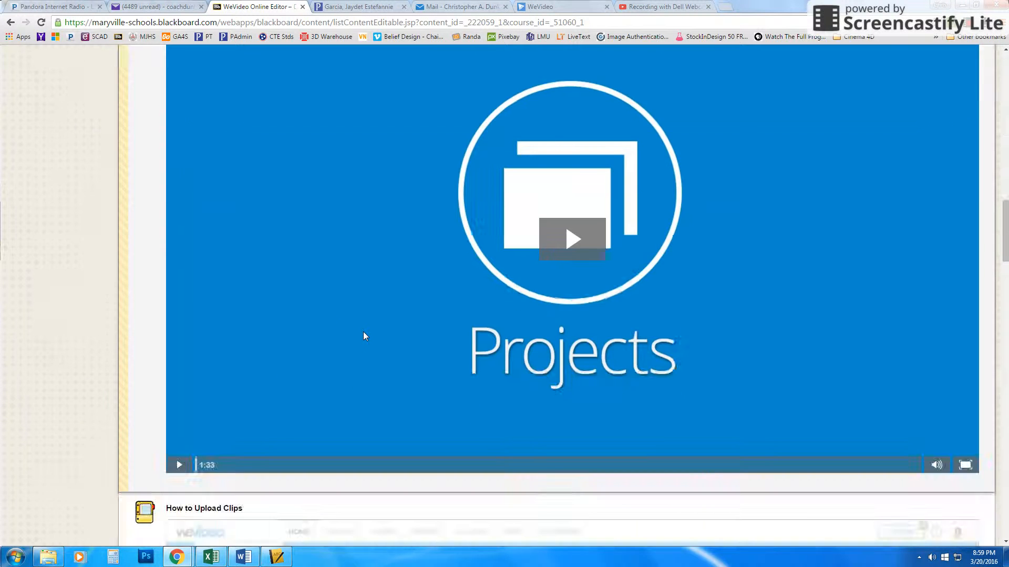
Switch to YouTube, search for "wevideo how to" and look over the tutorial videos
click(666, 7)
click(164, 59)
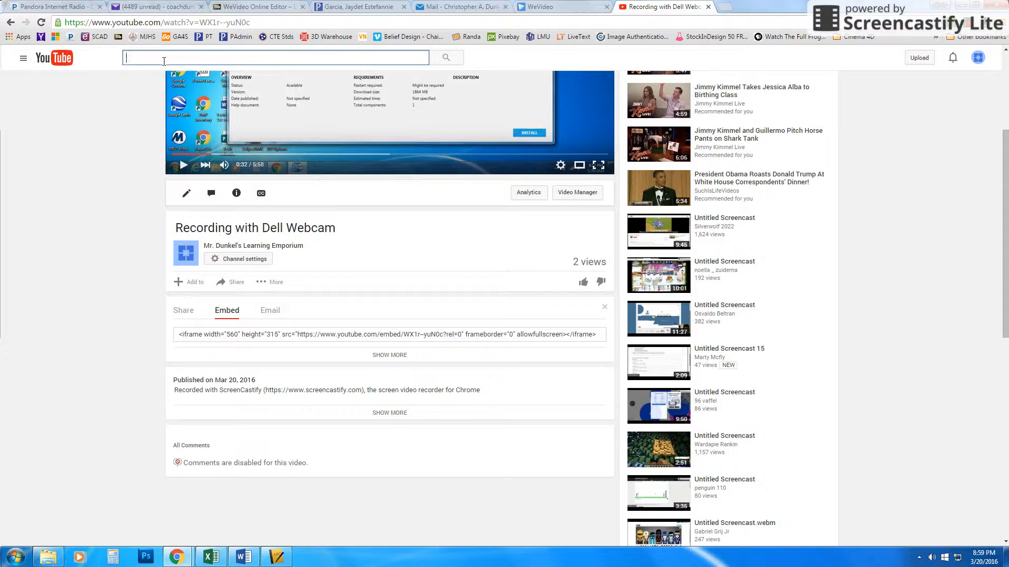
text(wevideo how to)
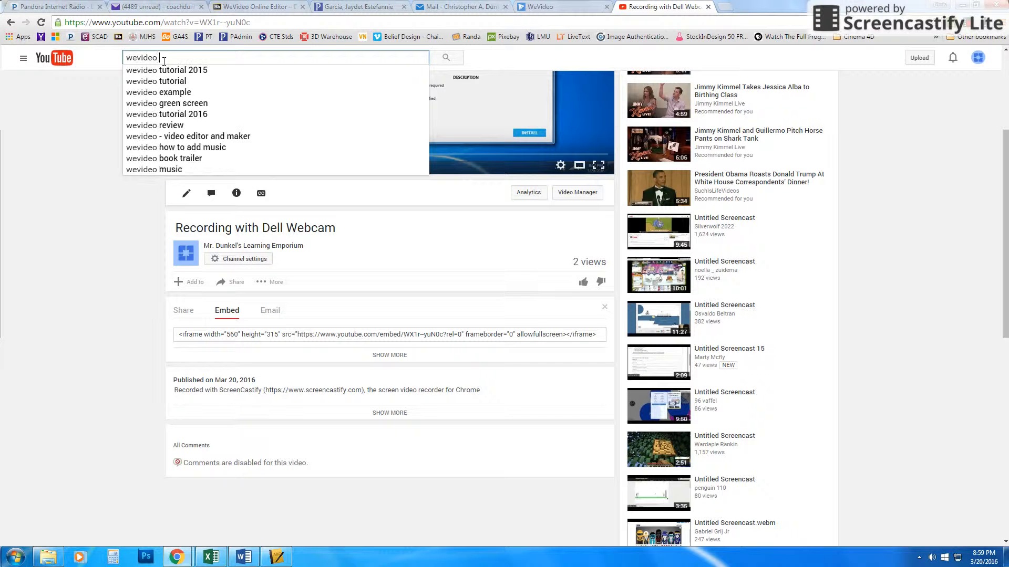
key(Return)
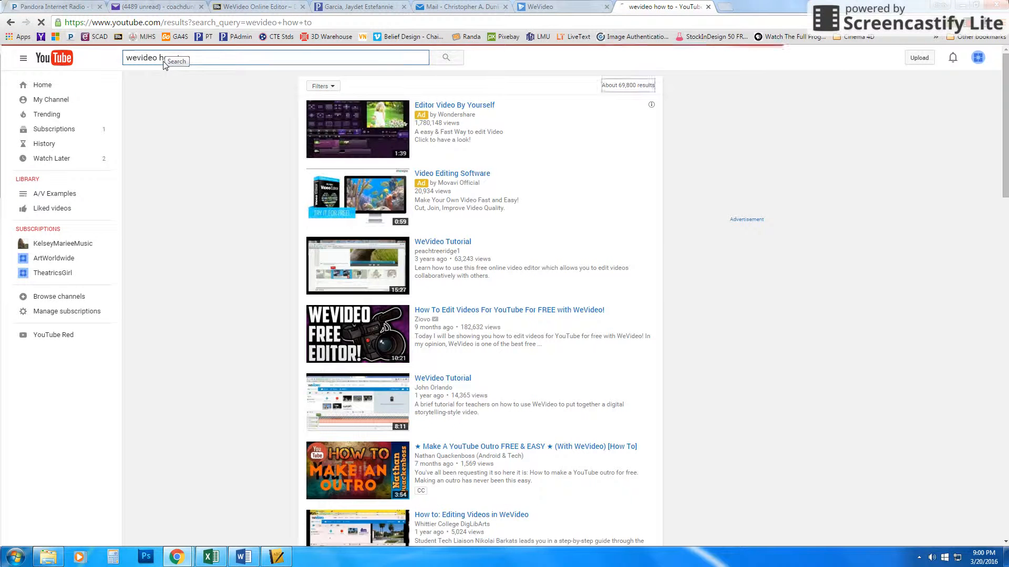
scroll(246, 424, down, 1)
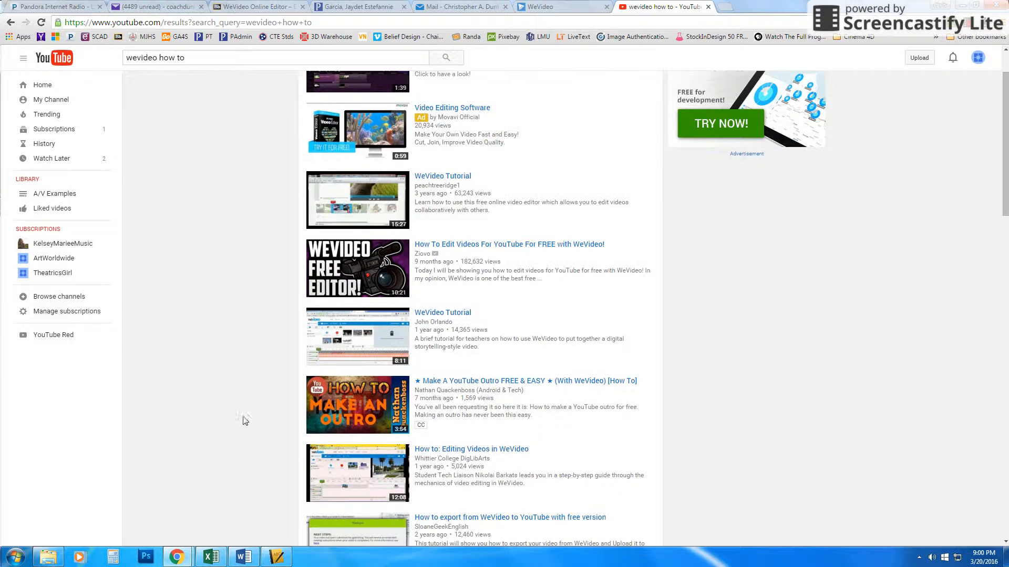